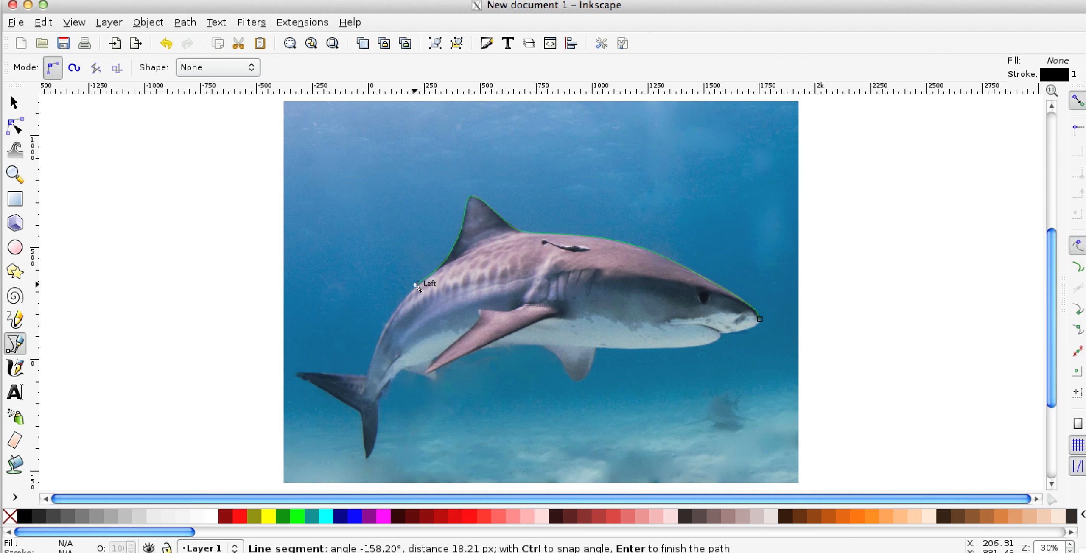
Continue tracing the outline with straight segments along the shark's back, from behind the dorsal fin to the base of the tail
{"action": "left_click", "coordinate": [406, 299]}
{"action": "left_click", "coordinate": [397, 314]}
{"action": "left_click", "coordinate": [389, 328]}
{"action": "left_click", "coordinate": [379, 343]}
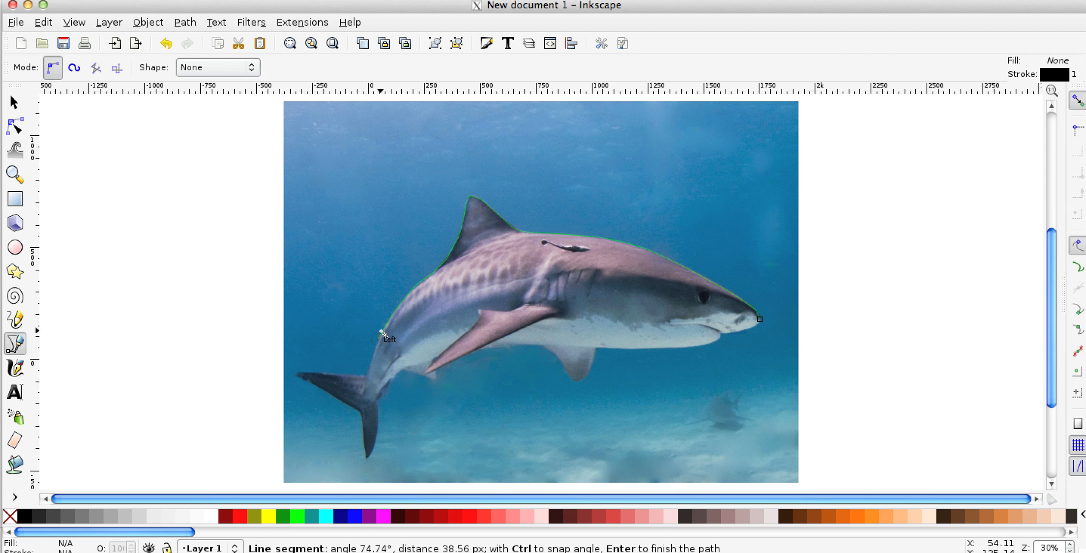
{"action": "left_click", "coordinate": [374, 352]}
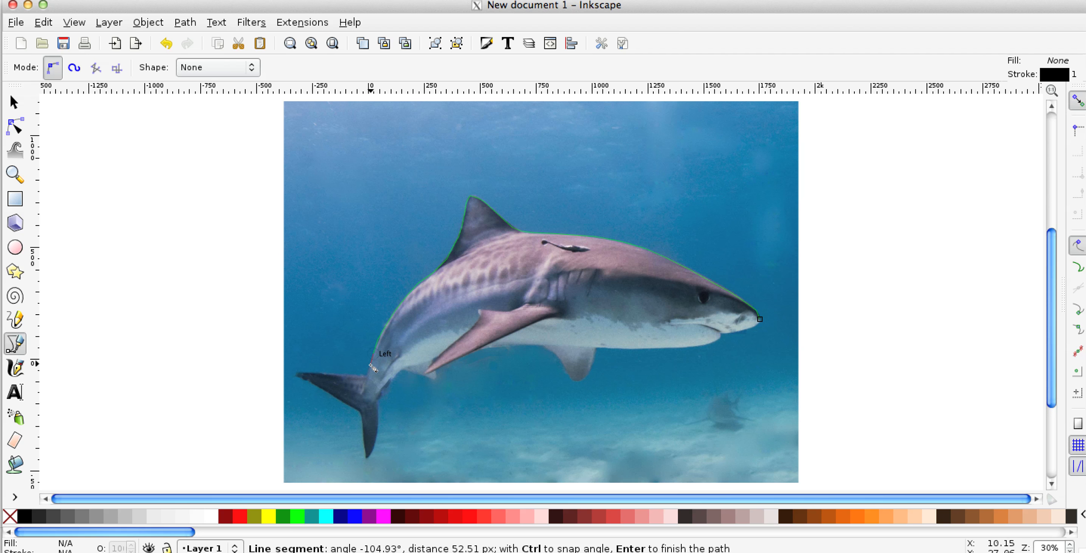
{"action": "left_click", "coordinate": [369, 368]}
{"action": "left_click", "coordinate": [366, 380]}
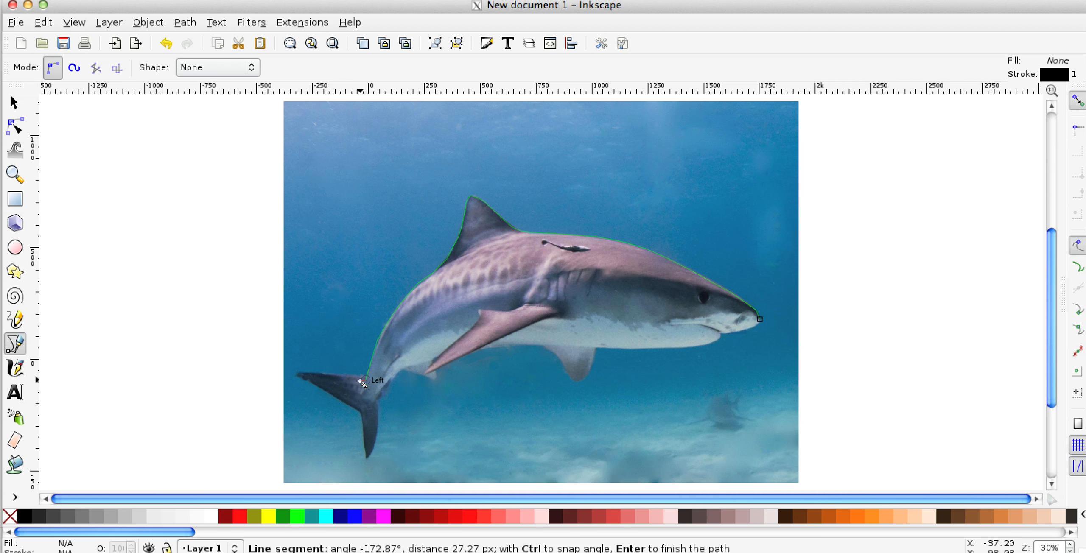
Trace the upper edge of the shark's upper tail lobe out to its tip
{"action": "left_click", "coordinate": [357, 379]}
{"action": "left_click", "coordinate": [342, 377]}
{"action": "left_click", "coordinate": [329, 377]}
{"action": "left_click", "coordinate": [315, 377]}
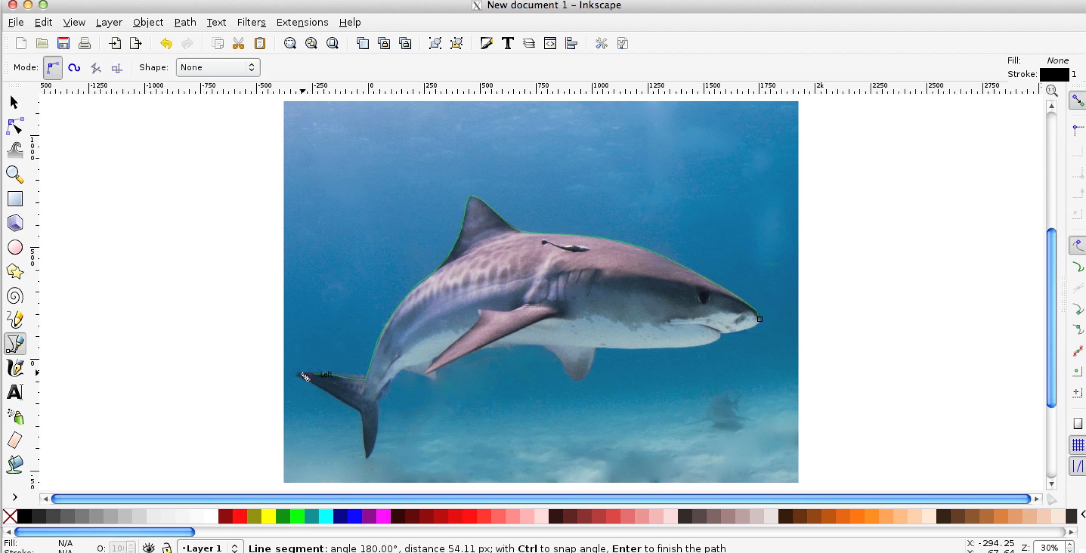
{"action": "left_click", "coordinate": [298, 375]}
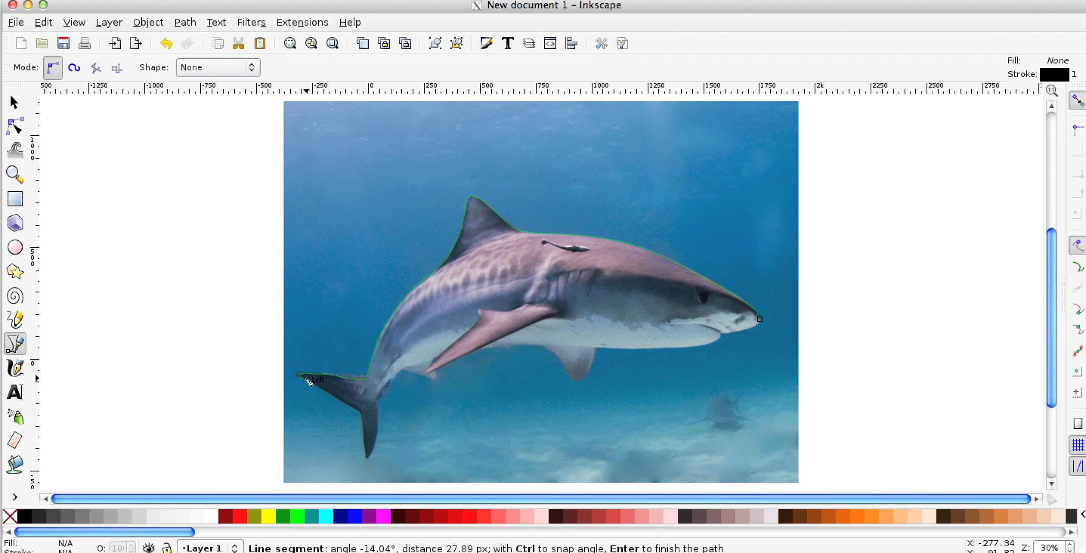
Trace the underside of the upper tail lobe from its tip back to the fork of the tail
{"action": "left_click", "coordinate": [316, 386]}
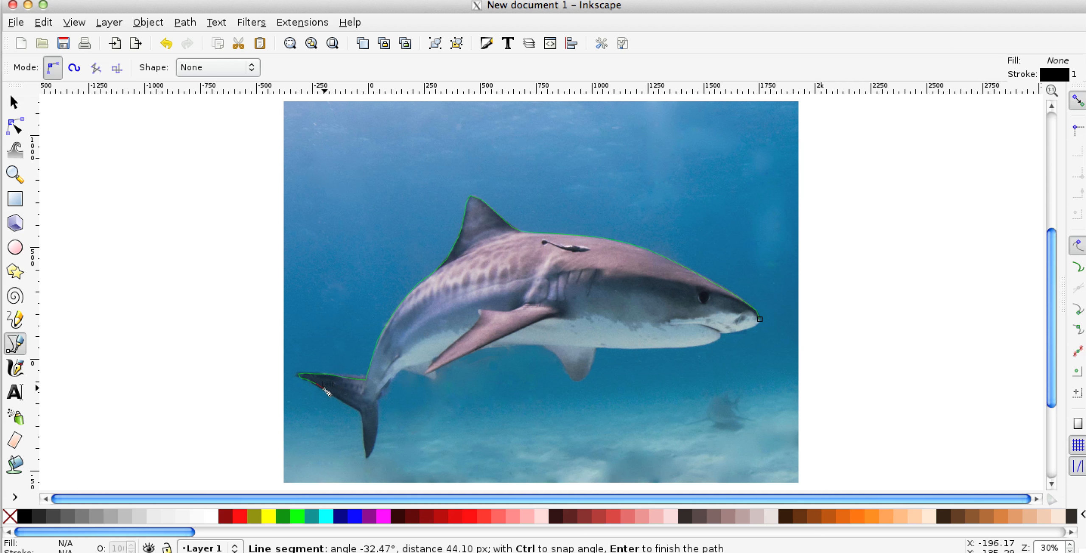
{"action": "left_click", "coordinate": [330, 393]}
{"action": "left_click", "coordinate": [347, 403]}
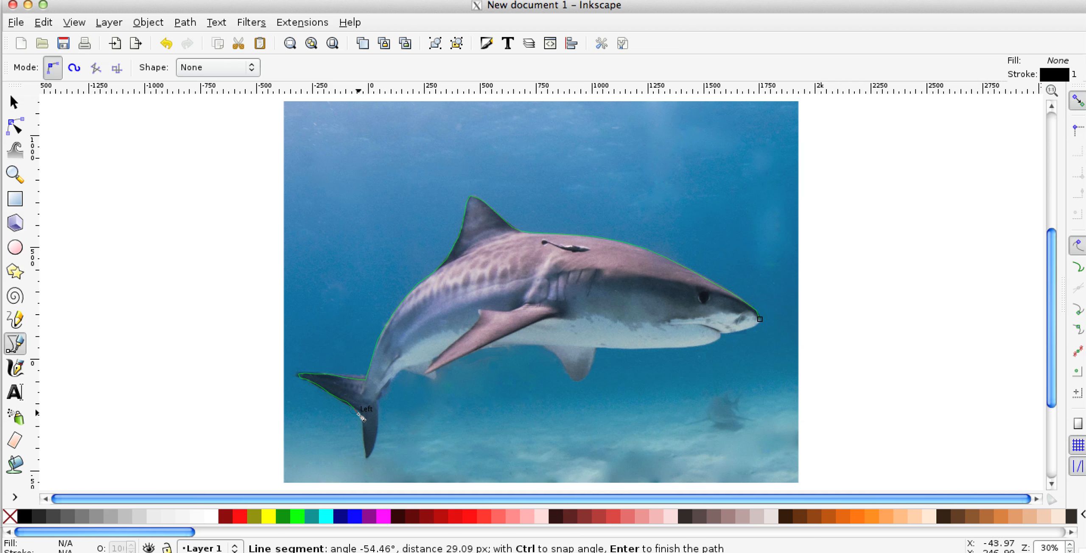
{"action": "left_click", "coordinate": [363, 412]}
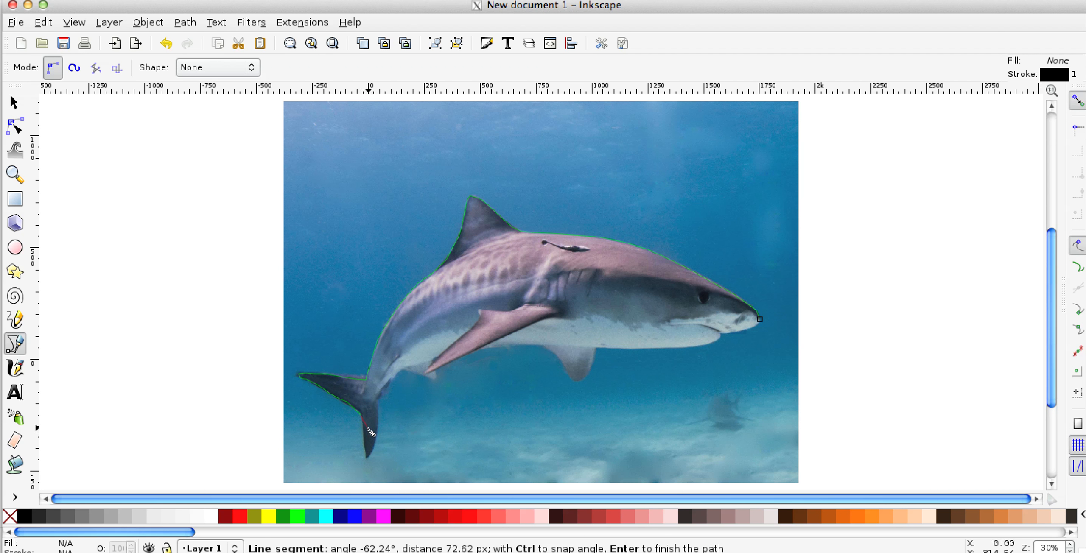
Trace the lower tail lobe down to its tip and back up along its other edge to the body
{"action": "left_click", "coordinate": [363, 428]}
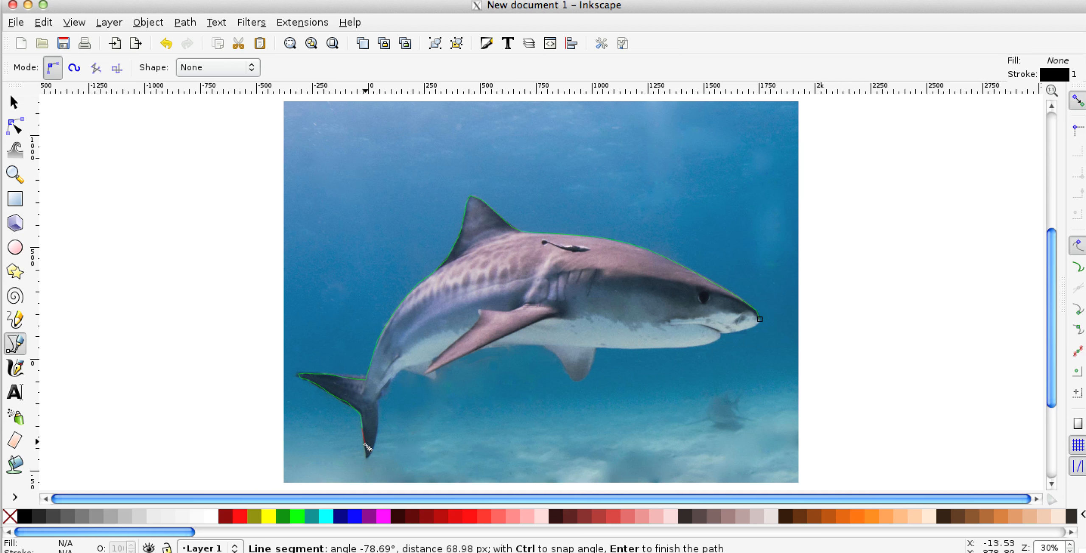
{"action": "left_click", "coordinate": [368, 460]}
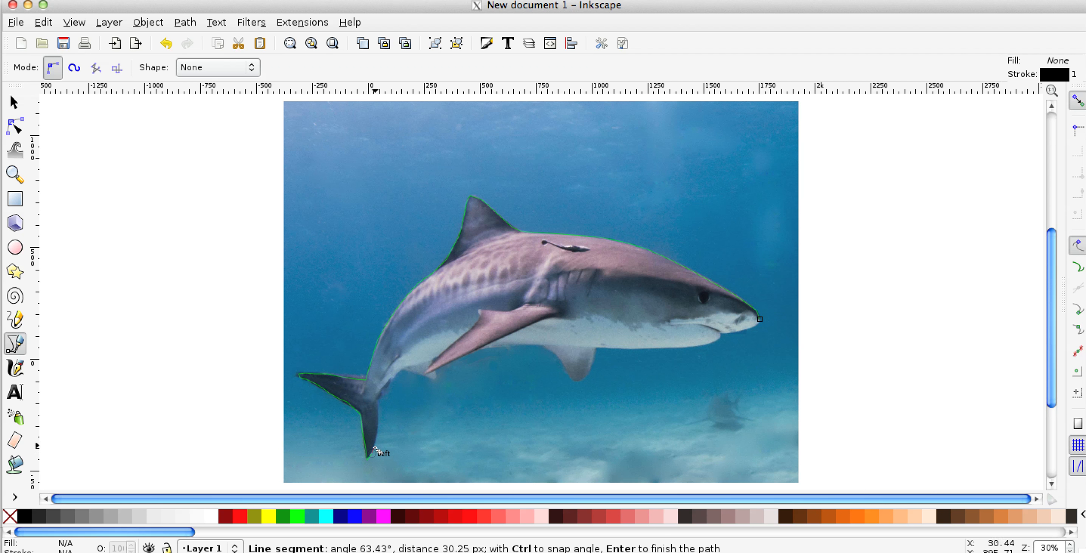
{"action": "left_click", "coordinate": [377, 415]}
{"action": "left_click", "coordinate": [375, 402]}
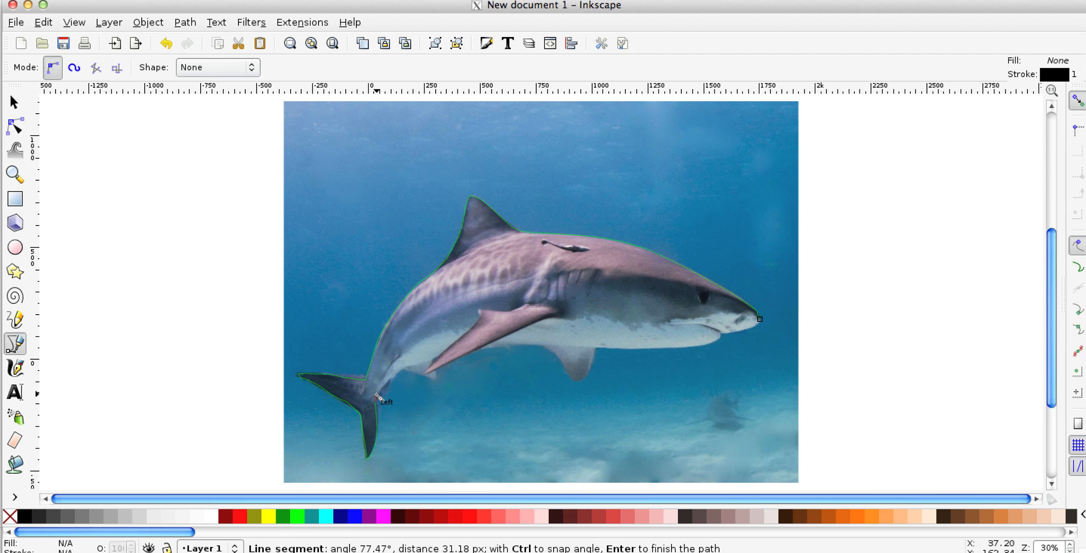
{"action": "left_click", "coordinate": [385, 384]}
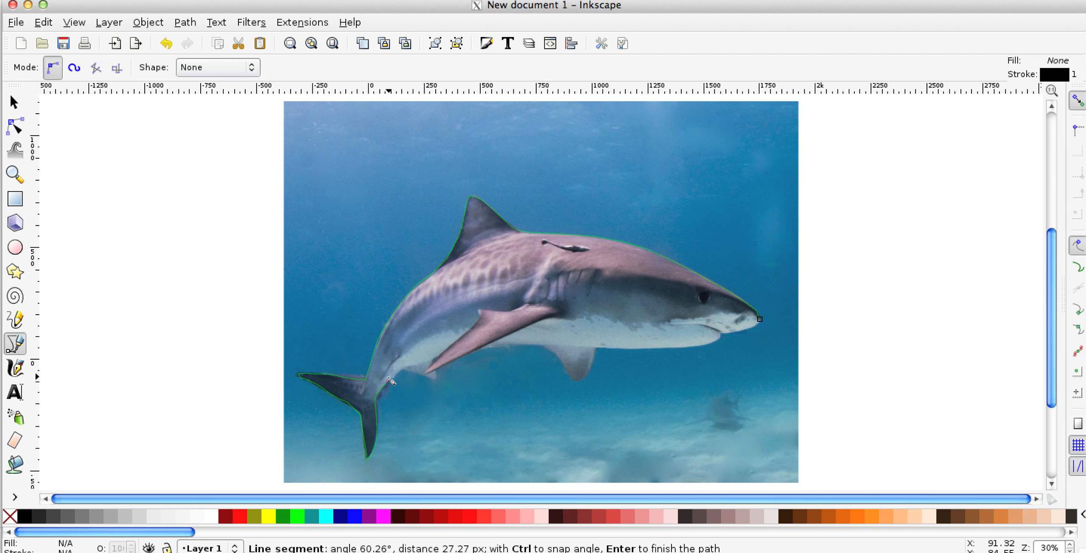
Trace the shark's underside past the tail base and around the small fin beside the pectoral fin's tip
{"action": "left_click", "coordinate": [399, 374]}
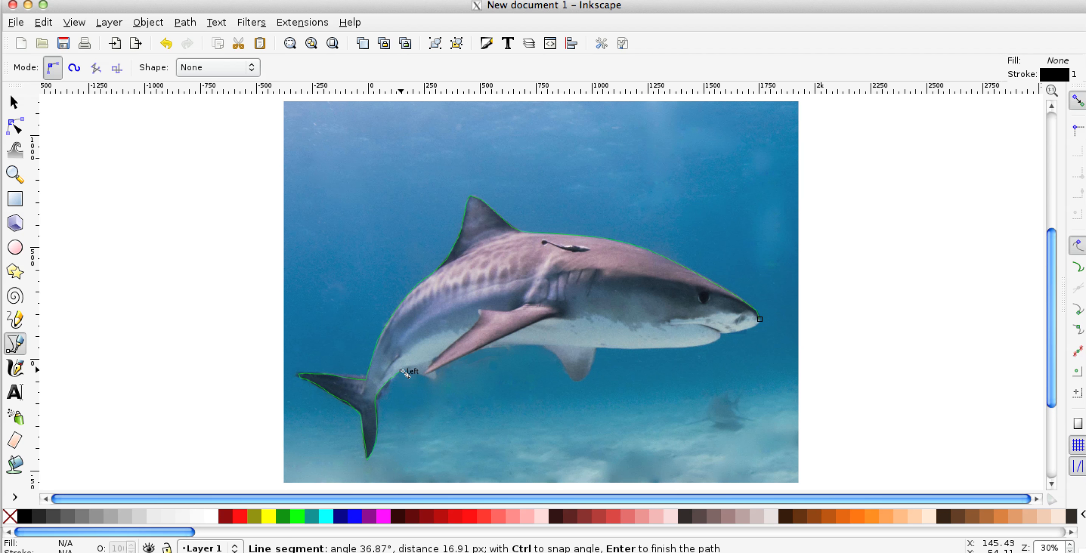
{"action": "left_click", "coordinate": [418, 374]}
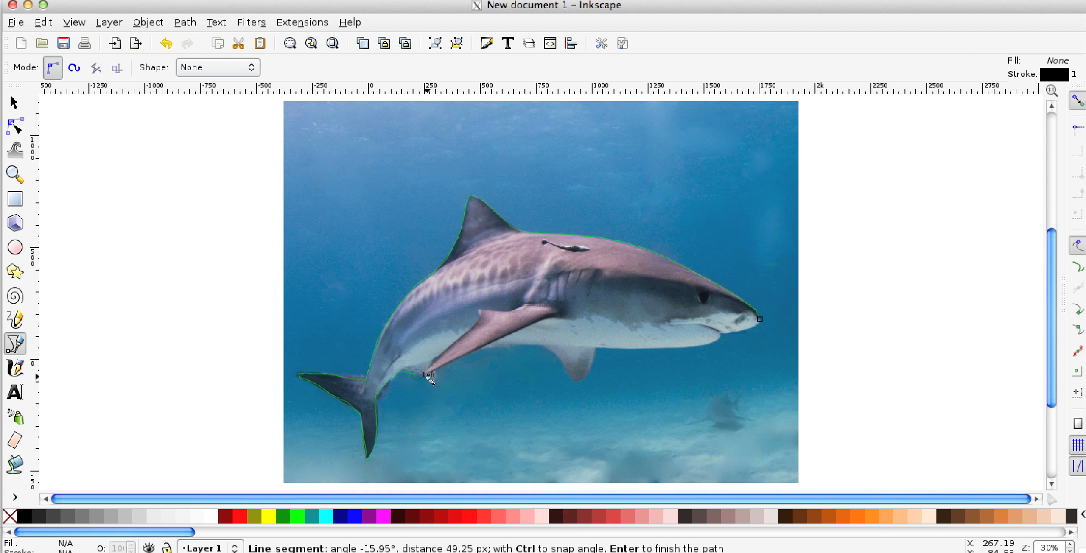
{"action": "left_click", "coordinate": [436, 380]}
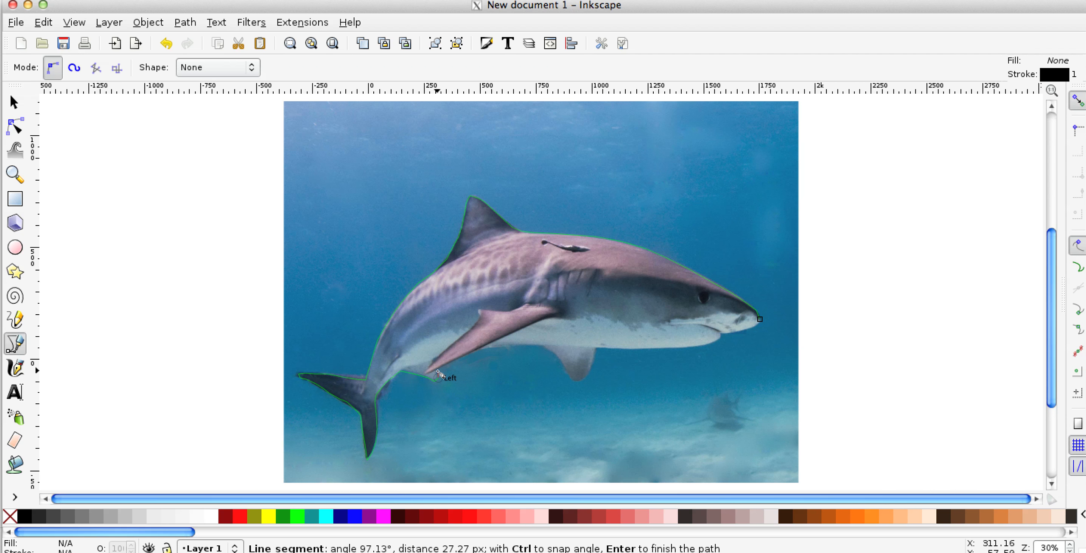
{"action": "left_click", "coordinate": [437, 373]}
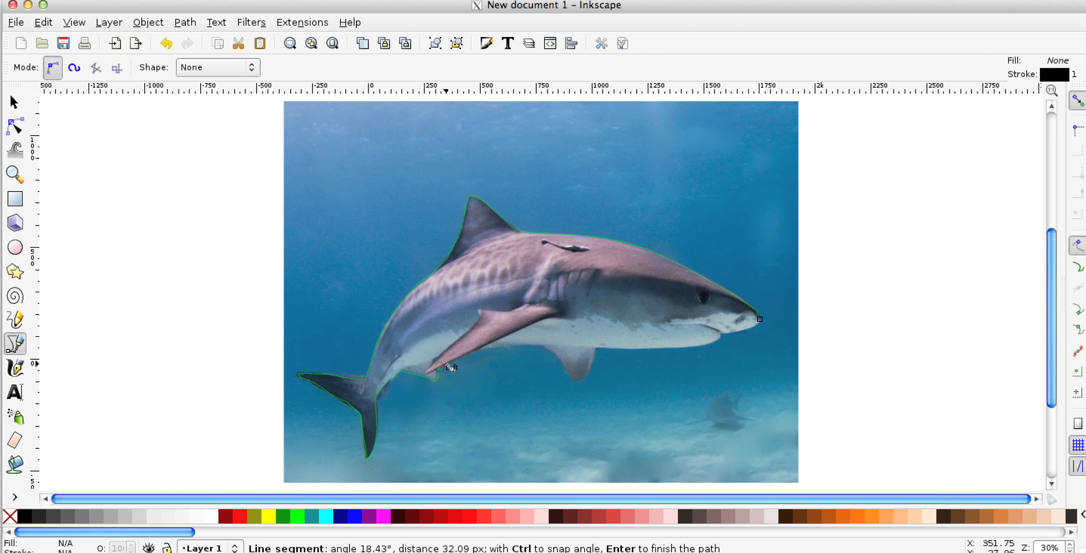
Trace along the pectoral fin's lower edge and the belly up to the start of the fin under the body
{"action": "left_click", "coordinate": [461, 360]}
{"action": "left_click", "coordinate": [496, 347]}
{"action": "left_click", "coordinate": [525, 345]}
Trace around the fin under the shark's belly, down to its tip and back up to the body
{"action": "left_click", "coordinate": [549, 354]}
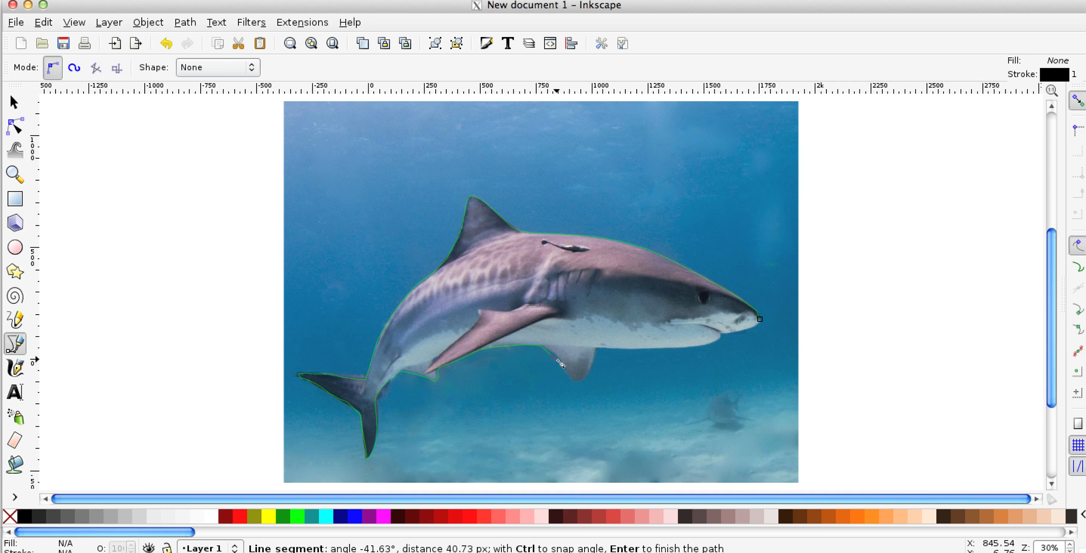
{"action": "left_click", "coordinate": [561, 369]}
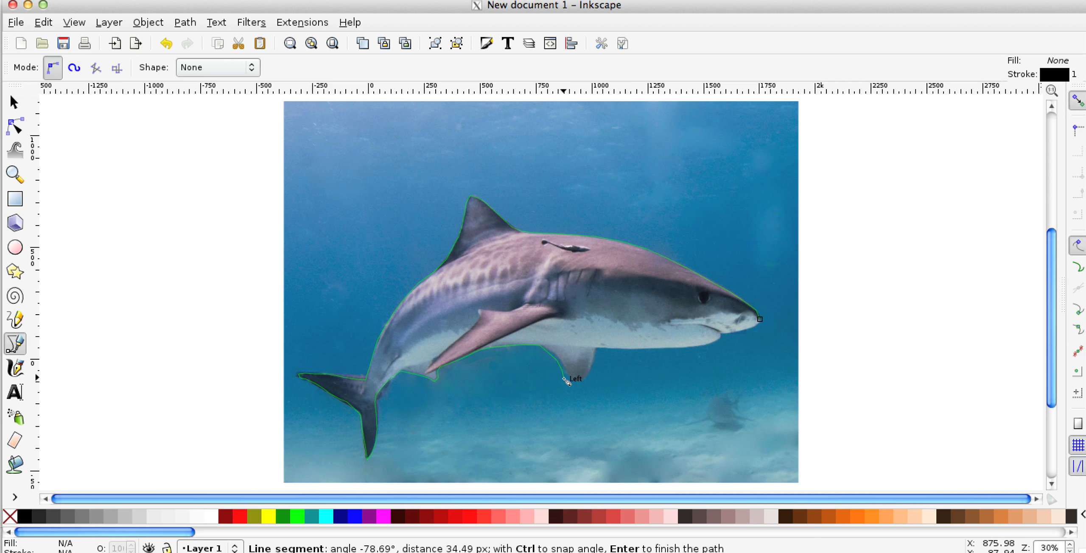
{"action": "left_click", "coordinate": [566, 382]}
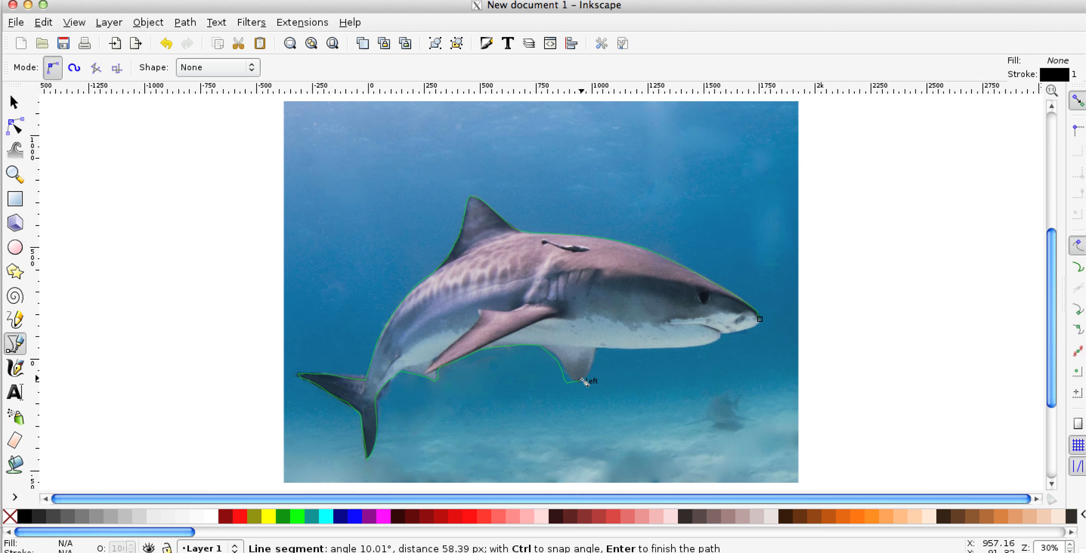
{"action": "left_click", "coordinate": [587, 374]}
{"action": "left_click", "coordinate": [593, 356]}
{"action": "left_click", "coordinate": [593, 349]}
Trace the belly line from the front of the underside fin to the lower jaw
{"action": "left_click", "coordinate": [611, 349]}
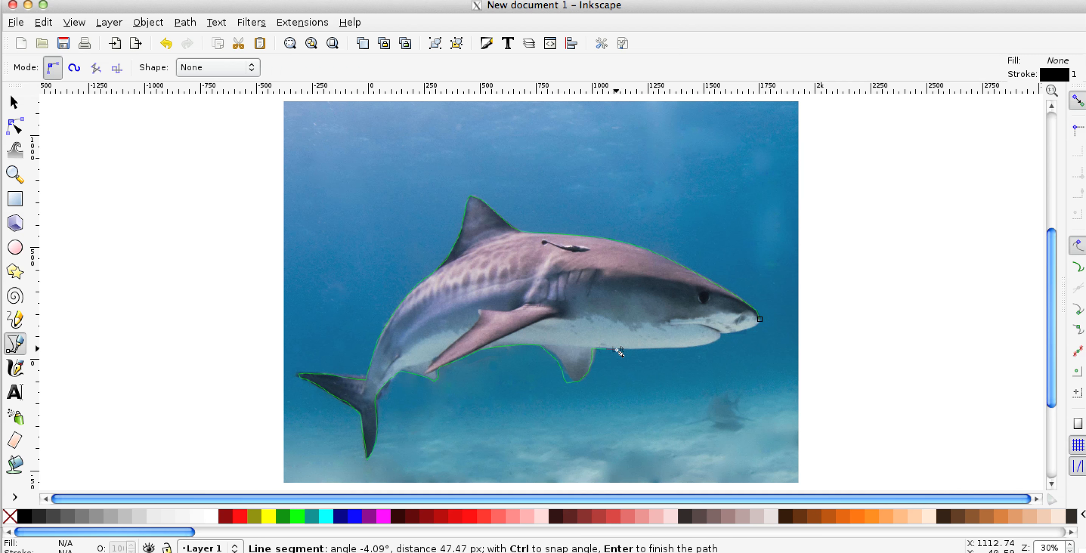
{"action": "left_click", "coordinate": [620, 350]}
{"action": "left_click", "coordinate": [636, 351]}
{"action": "left_click", "coordinate": [649, 351]}
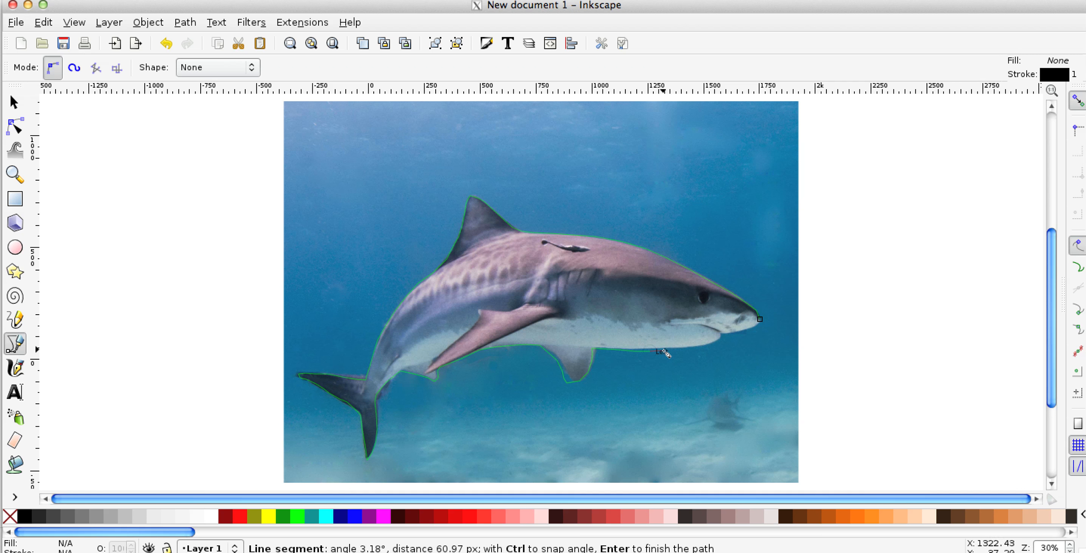
{"action": "left_click", "coordinate": [666, 350]}
{"action": "left_click", "coordinate": [701, 349]}
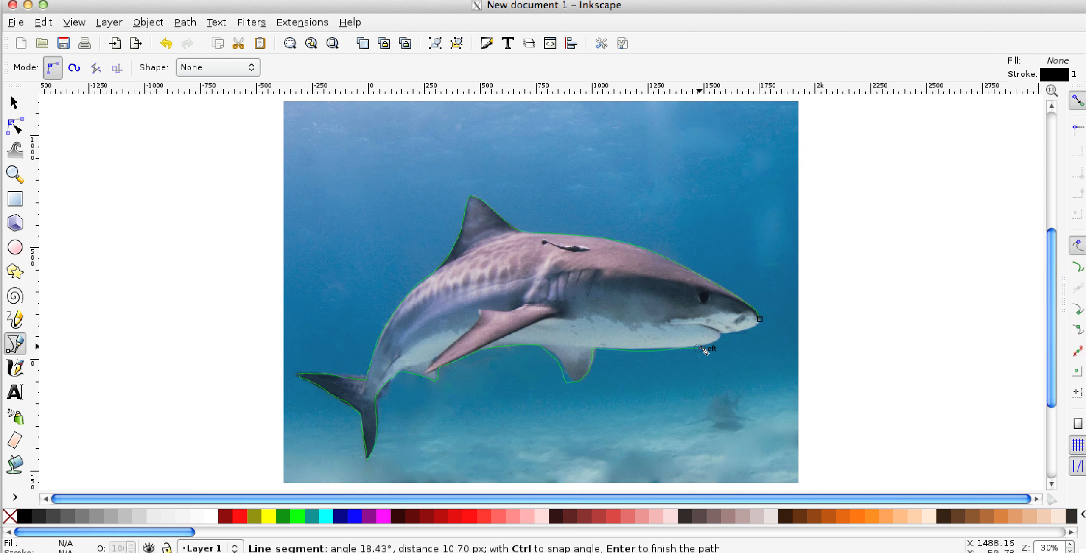
{"action": "left_click", "coordinate": [709, 347]}
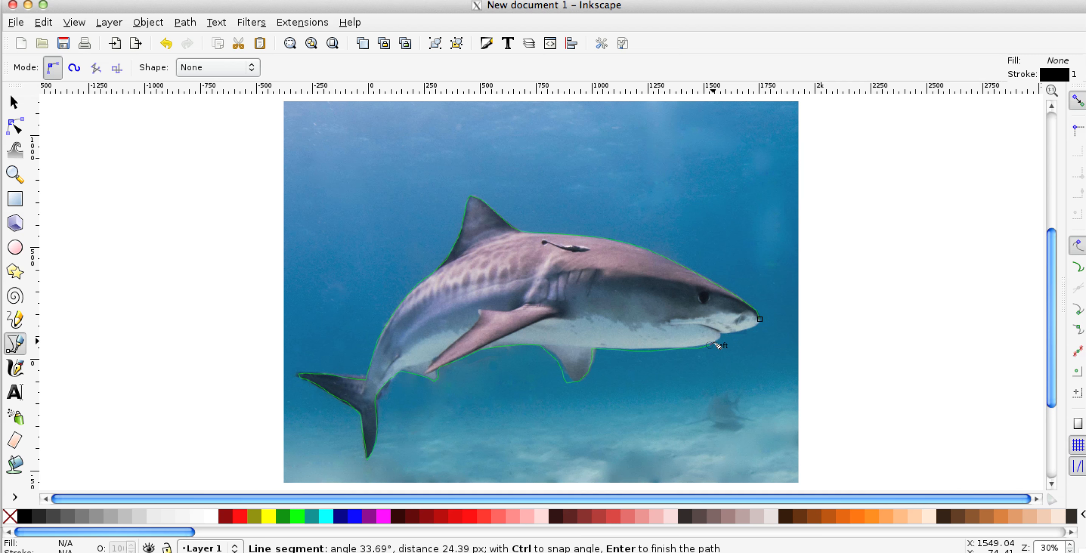
Trace around the mouth and under the snout, and close the path at its starting node on the nose
{"action": "left_click", "coordinate": [719, 342]}
{"action": "left_click", "coordinate": [722, 338]}
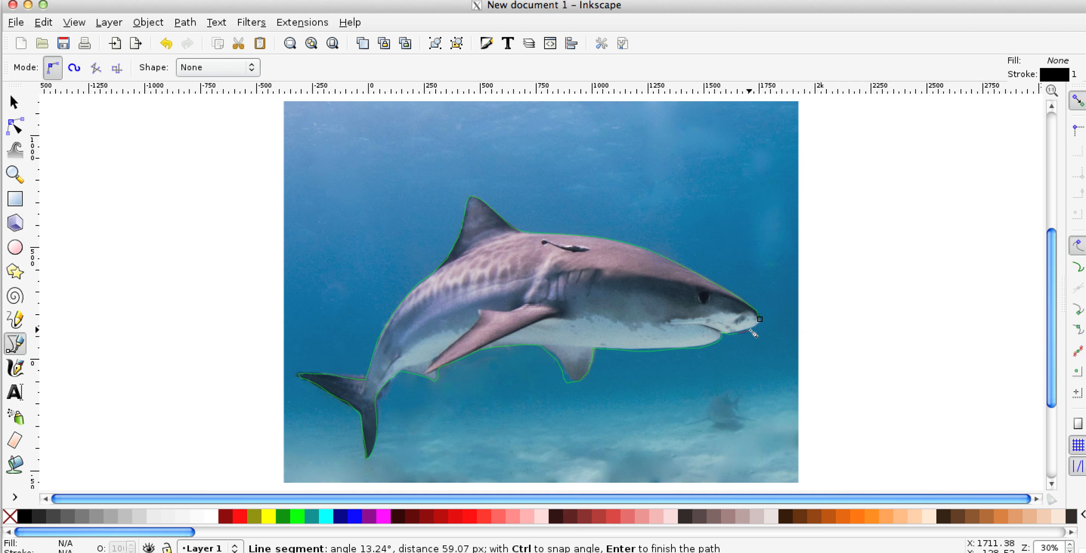
{"action": "left_click", "coordinate": [755, 332]}
{"action": "left_click", "coordinate": [765, 325]}
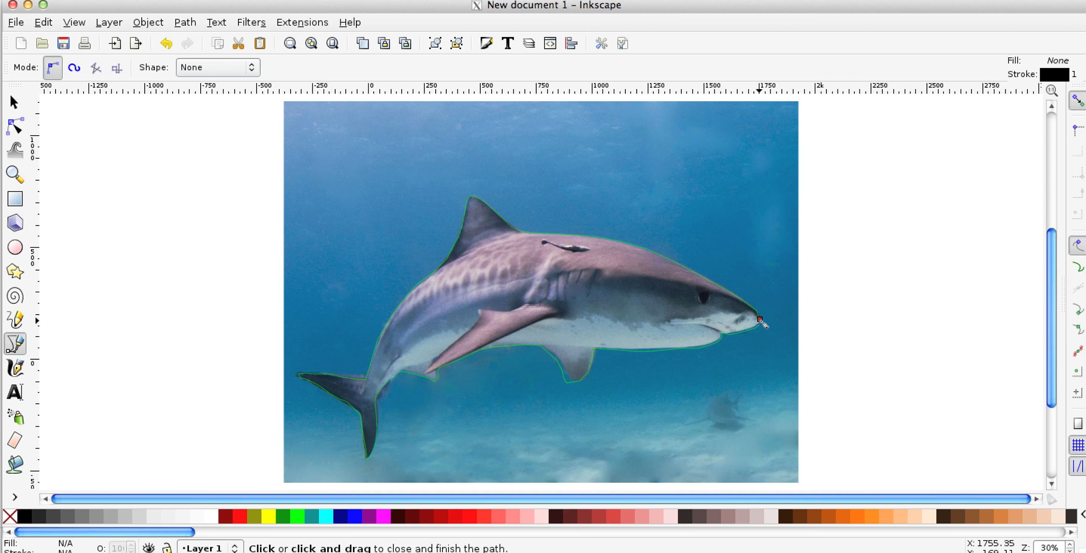
{"action": "left_click", "coordinate": [760, 321]}
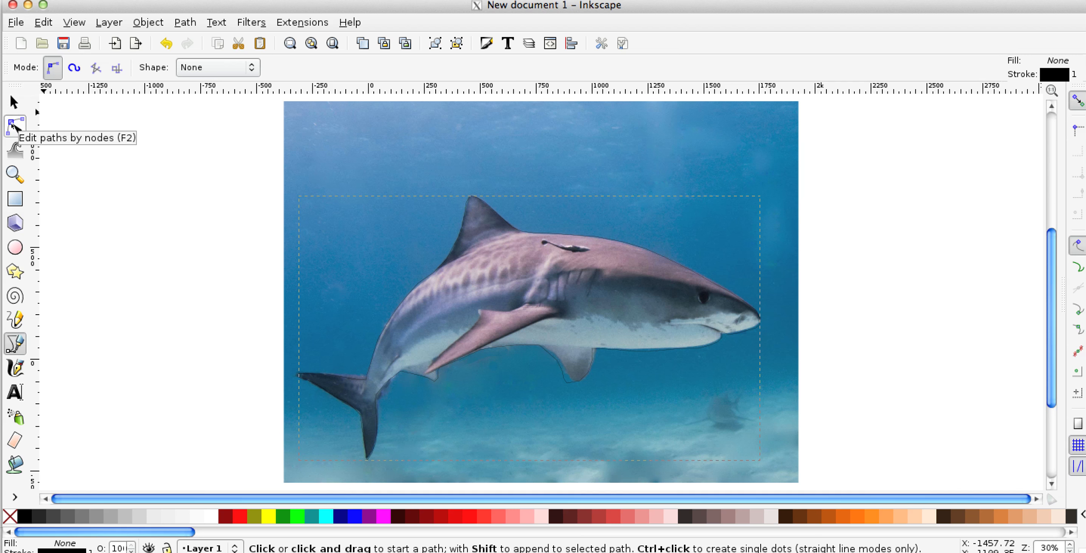
Edit the outline's nodes around the fin under the belly so that both edges and the tip follow the photo
{"action": "left_click", "coordinate": [11, 124]}
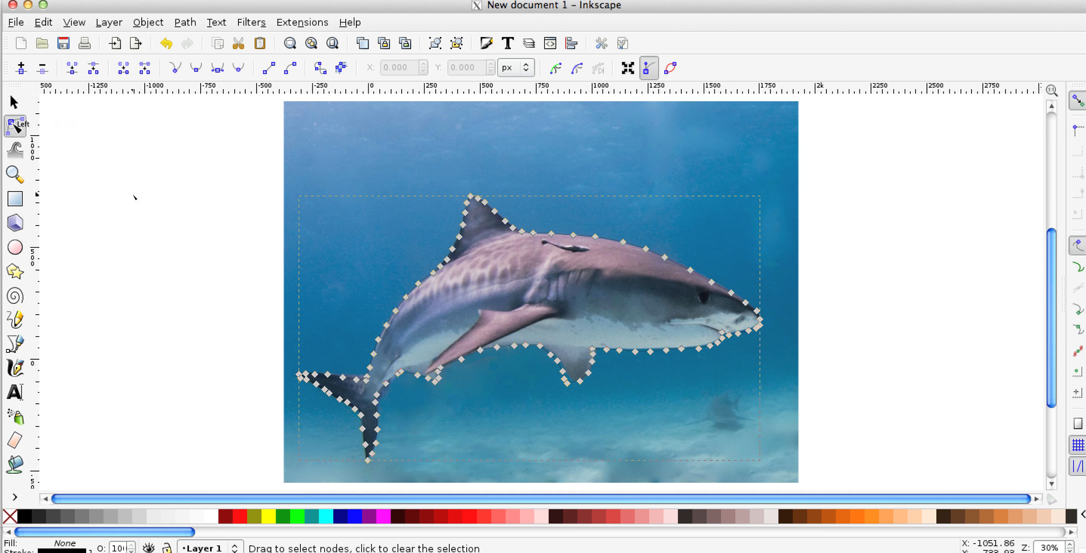
{"action": "left_click", "coordinate": [580, 382]}
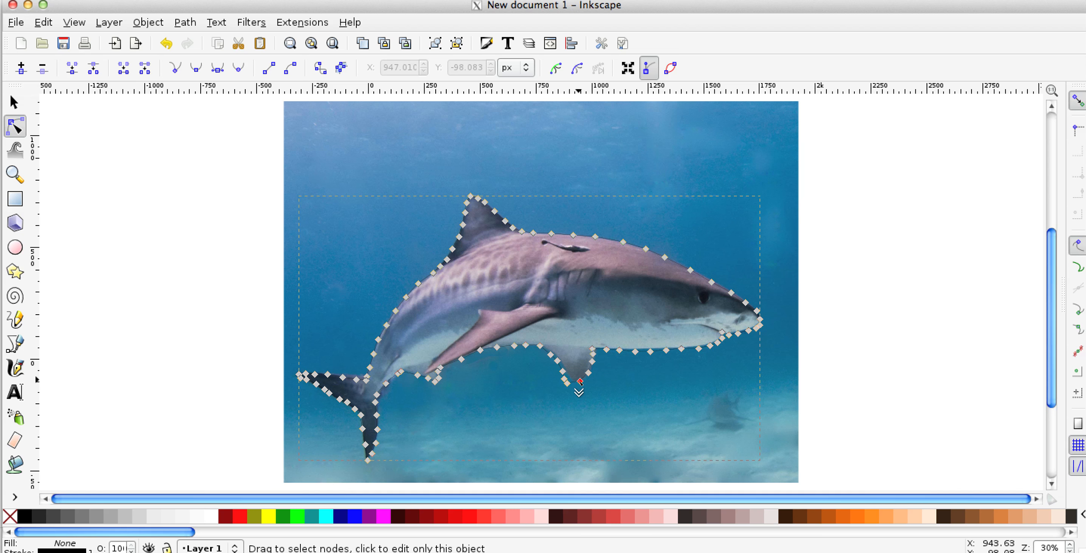
{"action": "scroll", "coordinate": [541, 403], "scroll_direction": "down", "scroll_amount": 3}
{"action": "scroll", "coordinate": [541, 401], "scroll_direction": "up", "scroll_amount": 3}
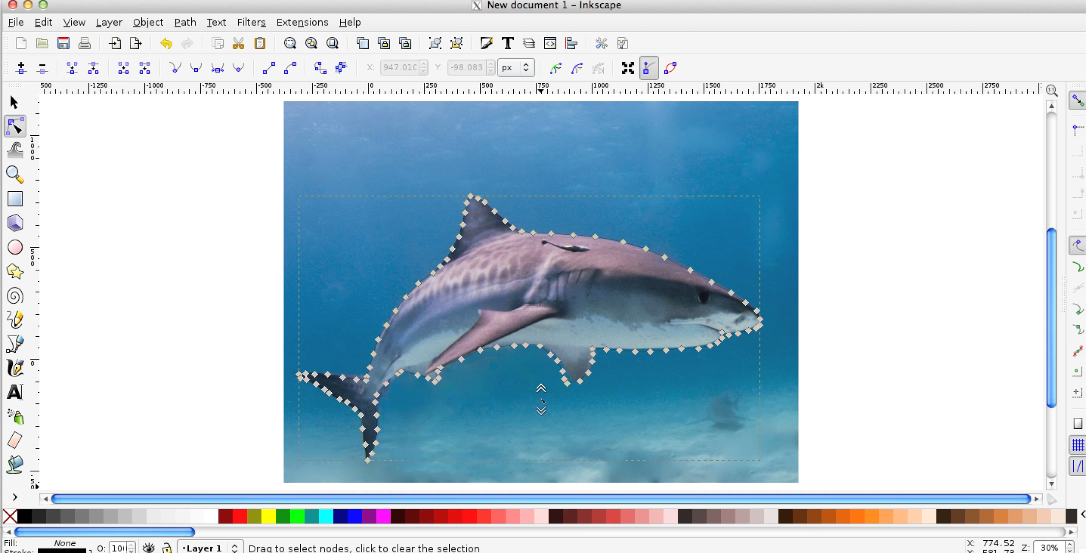
{"action": "scroll", "coordinate": [541, 399], "scroll_direction": "up", "scroll_amount": 3}
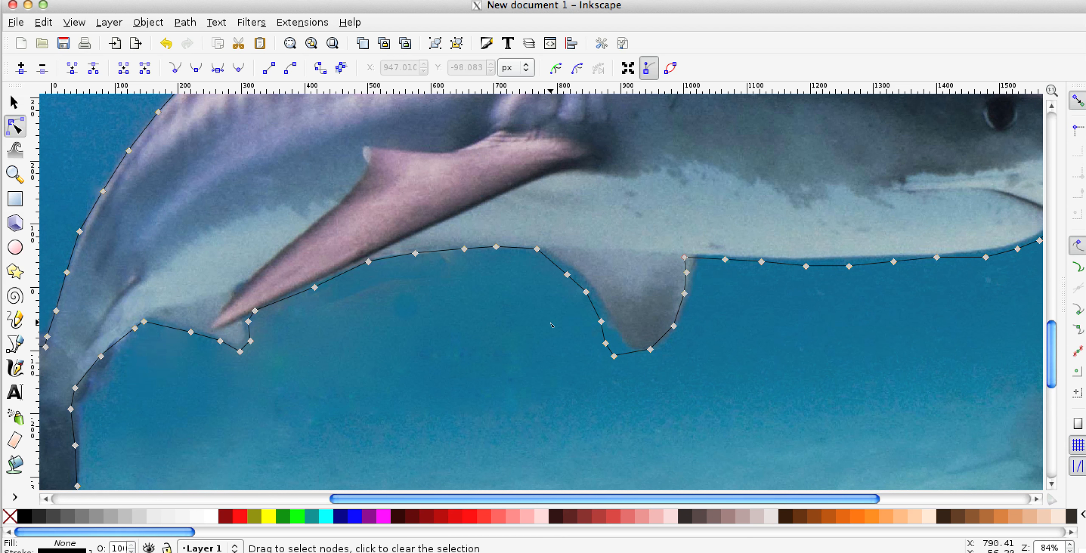
{"action": "left_click", "coordinate": [568, 275]}
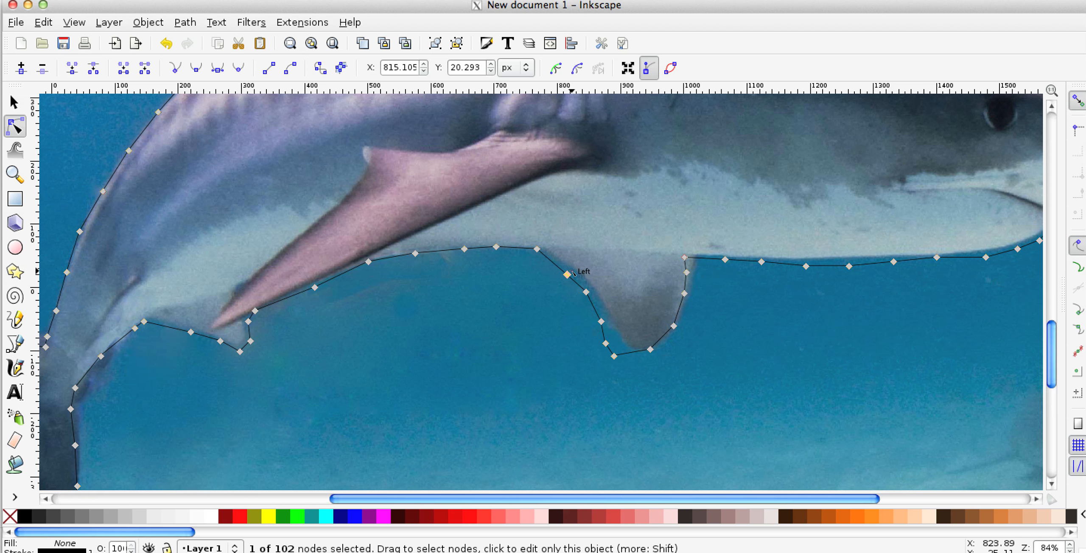
{"action": "left_click_drag", "start_coordinate": [568, 275], "coordinate": [632, 350]}
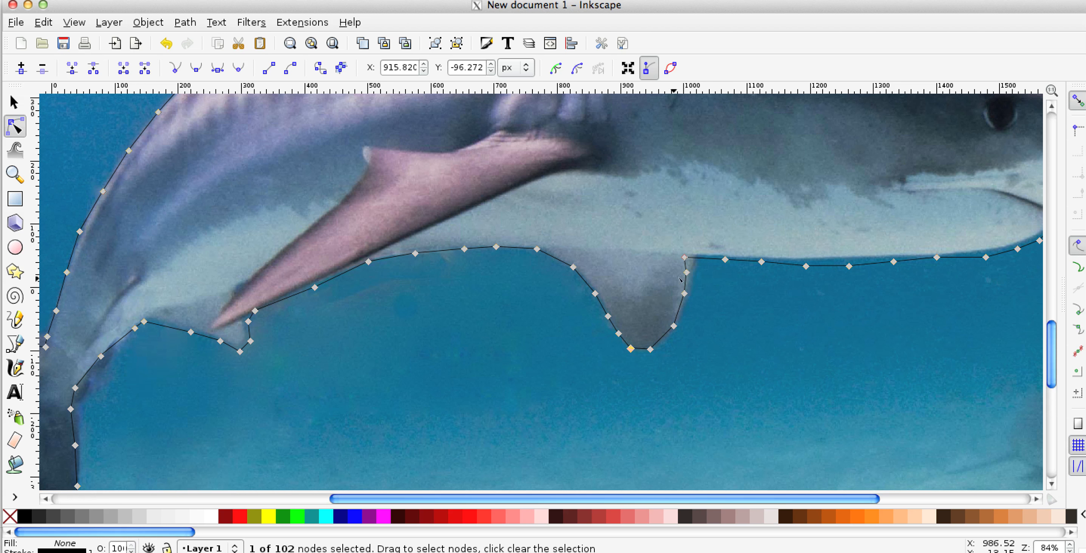
{"action": "left_click", "coordinate": [684, 257]}
{"action": "left_click_drag", "start_coordinate": [685, 258], "coordinate": [686, 309]}
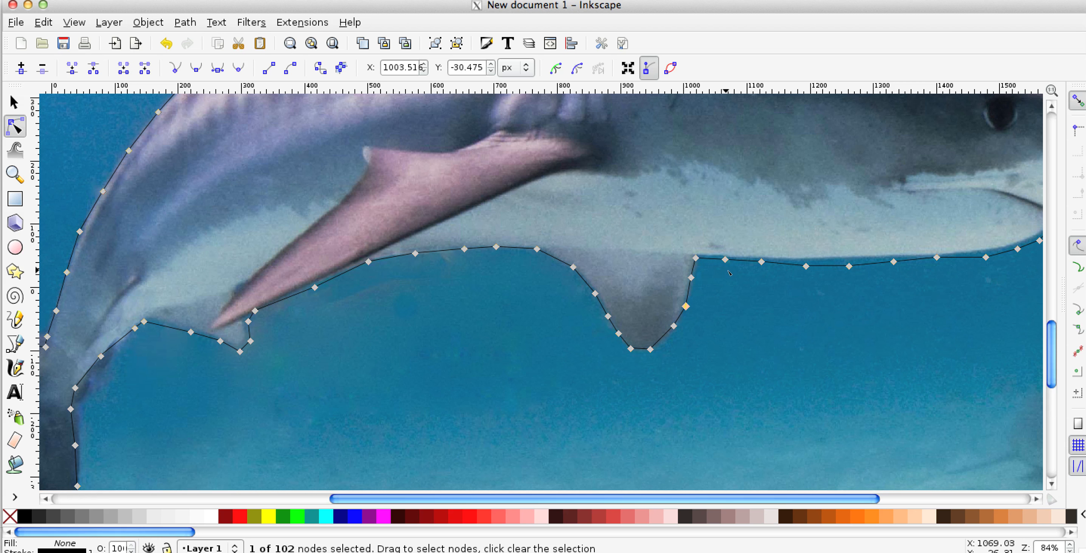
Move the outline's nodes along the belly between the underside fin and the jaw up to the body's edge
{"action": "left_click_drag", "start_coordinate": [806, 266], "coordinate": [850, 262]}
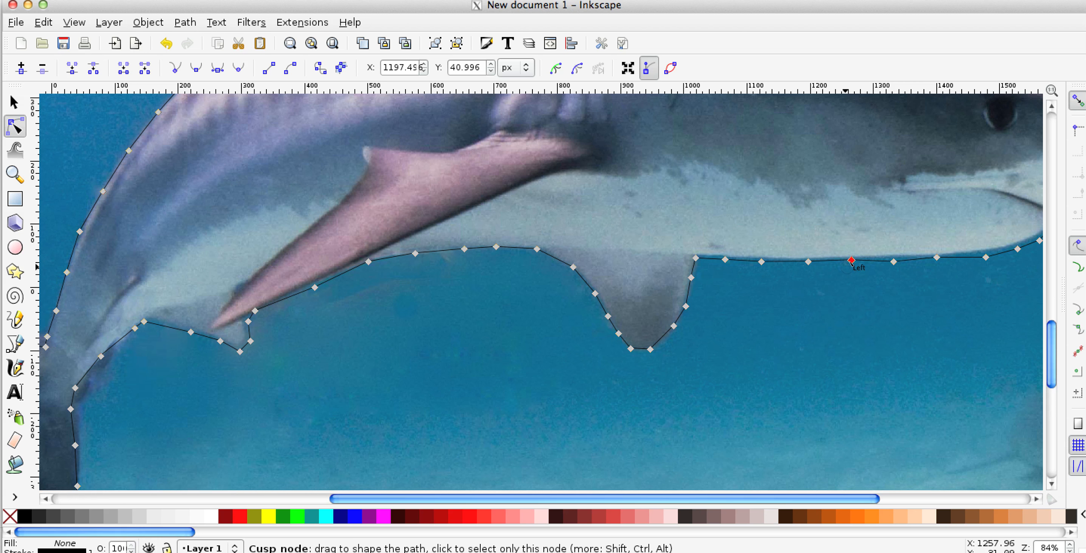
{"action": "left_click", "coordinate": [850, 261]}
{"action": "left_click_drag", "start_coordinate": [894, 262], "coordinate": [889, 260]}
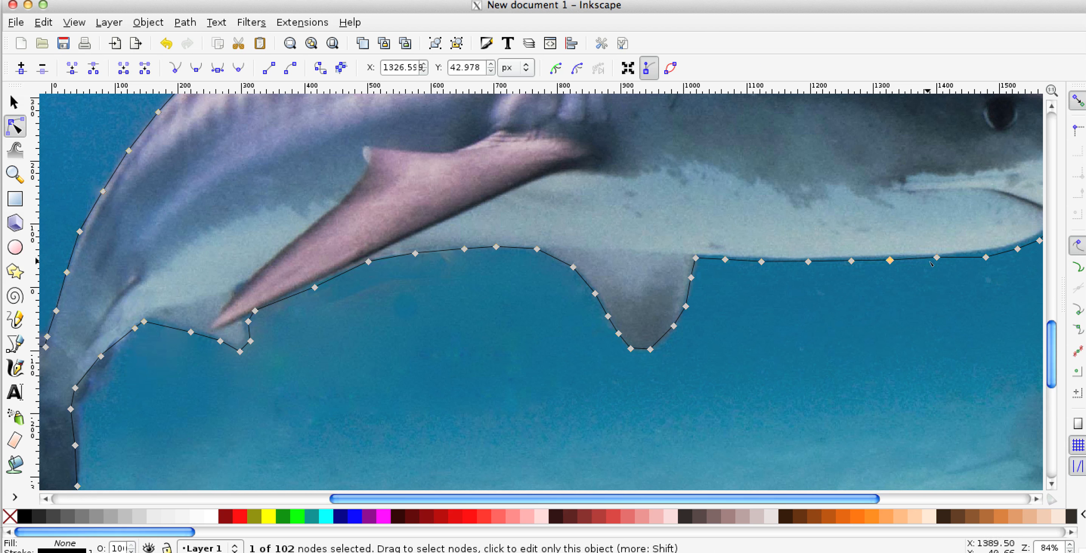
Nudge the outline's nodes near the lower jaw and along the lower edge of the pectoral fin onto the shark's edge
{"action": "left_click_drag", "start_coordinate": [986, 257], "coordinate": [985, 255]}
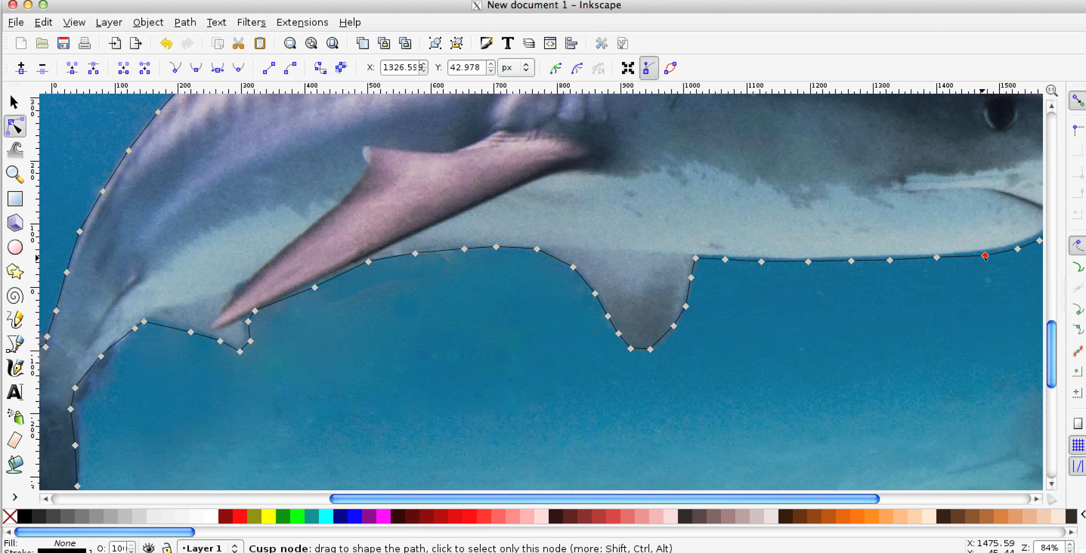
{"action": "left_click", "coordinate": [1018, 249]}
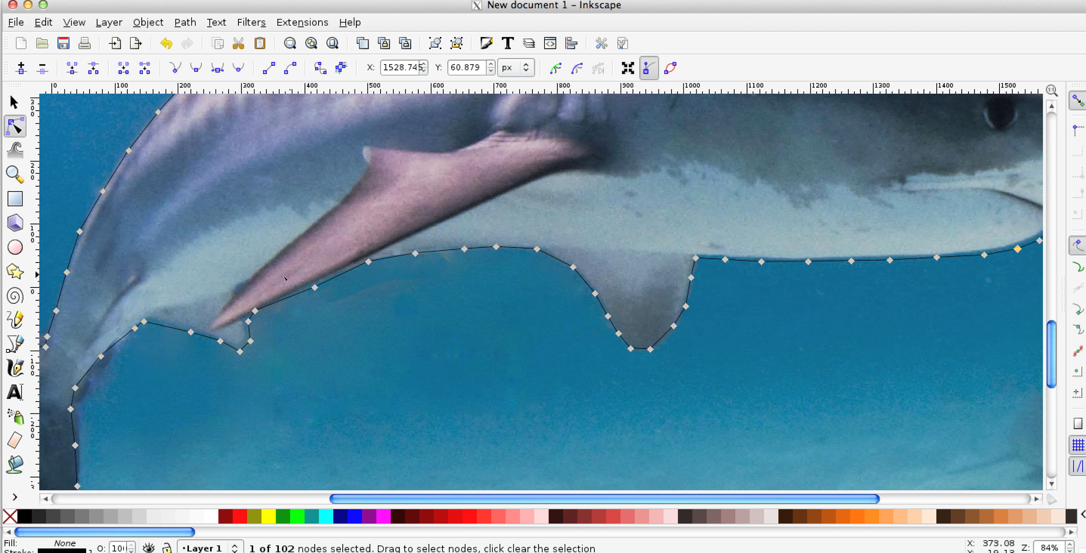
{"action": "left_click_drag", "start_coordinate": [314, 288], "coordinate": [314, 284]}
{"action": "left_click", "coordinate": [314, 284]}
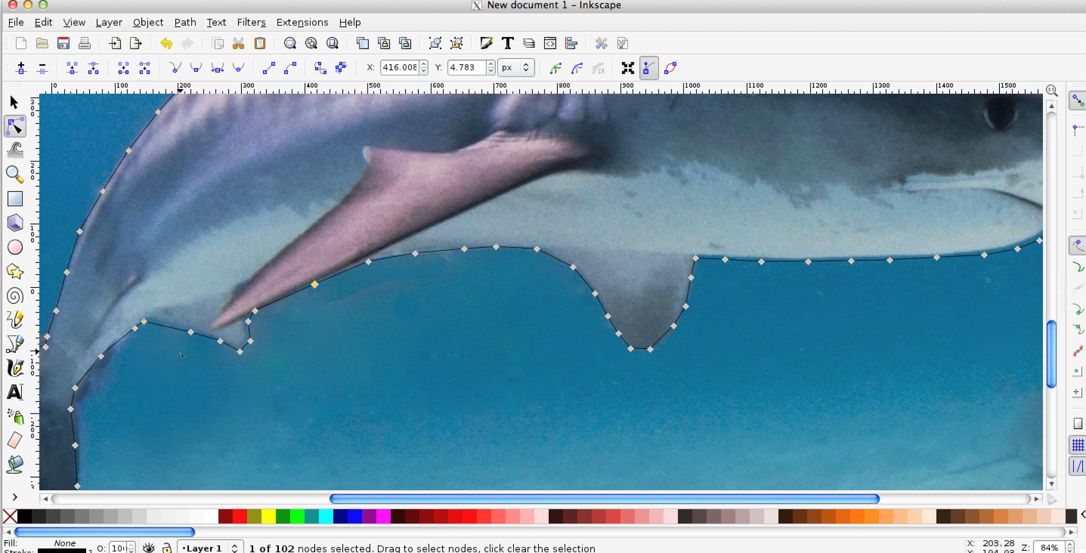
Adjust the outline's nodes along the upper edge of the tail fin, near its junction with the body
{"action": "left_click_drag", "start_coordinate": [382, 499], "coordinate": [268, 499]}
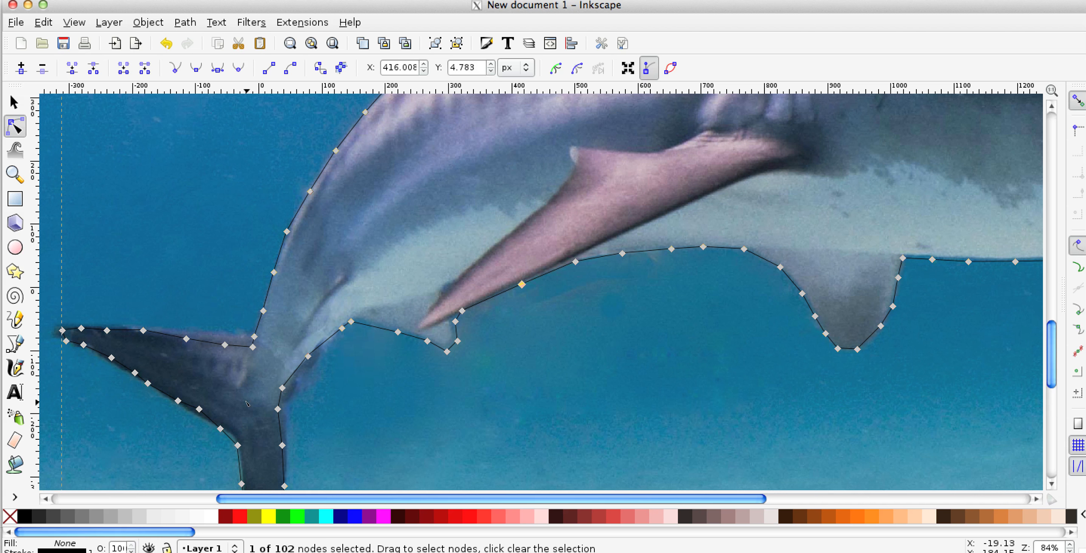
{"action": "left_click_drag", "start_coordinate": [254, 336], "coordinate": [253, 338]}
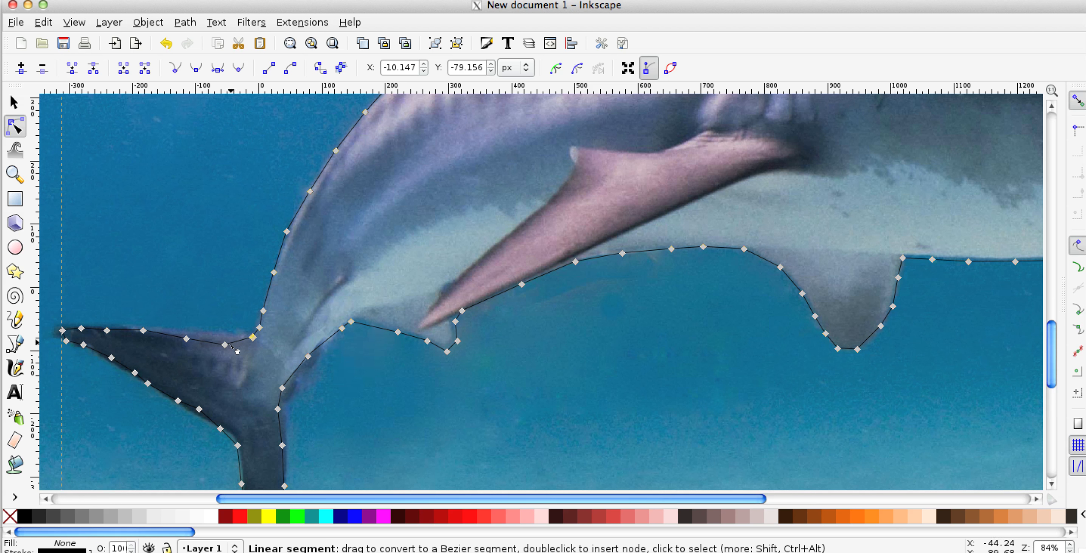
{"action": "left_click_drag", "start_coordinate": [225, 345], "coordinate": [186, 335]}
{"action": "scroll", "coordinate": [171, 367], "scroll_direction": "down", "scroll_amount": 8}
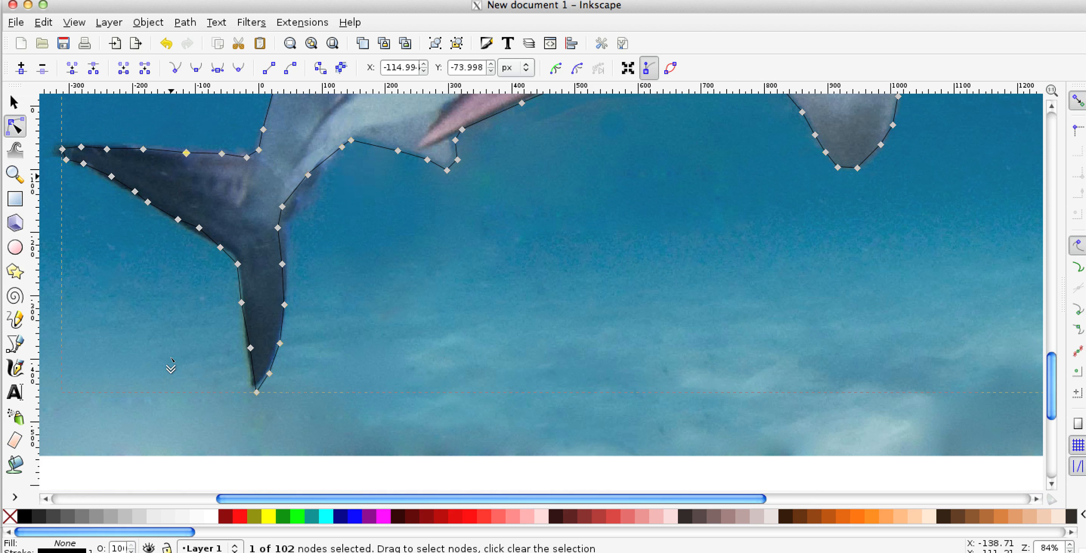
{"action": "scroll", "coordinate": [172, 359], "scroll_direction": "up", "scroll_amount": 18}
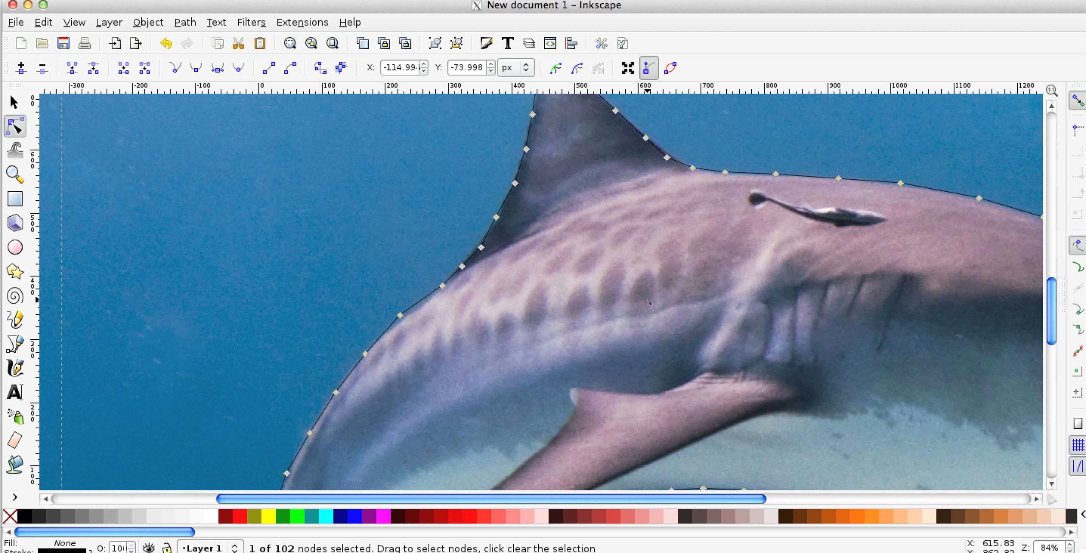
{"action": "scroll", "coordinate": [648, 298], "scroll_direction": "down", "scroll_amount": 3}
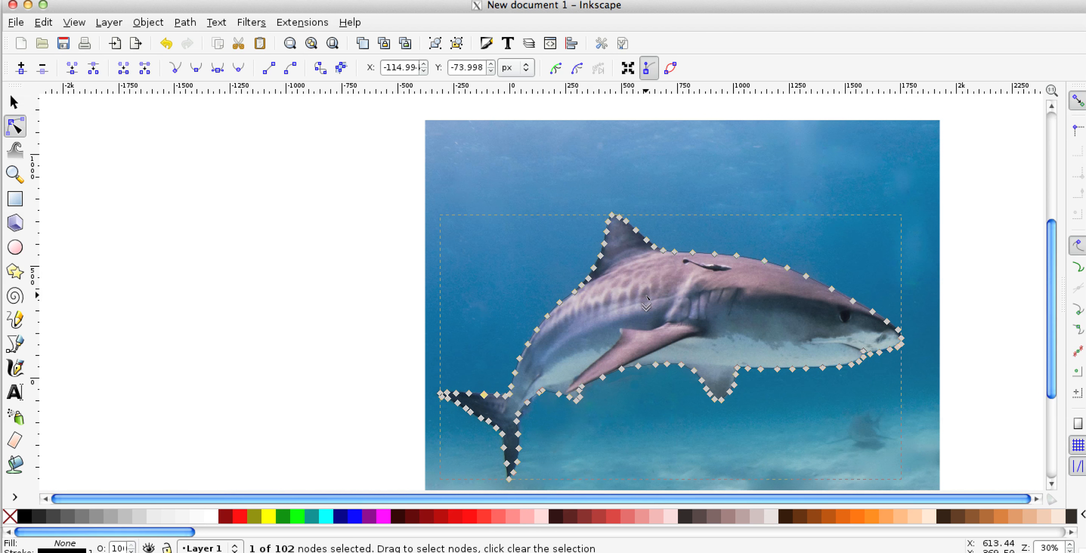
Deselect the traced path, unlock all objects and delete the shark photo so only the outline remains
{"action": "left_click", "coordinate": [12, 102]}
{"action": "left_click_drag", "start_coordinate": [341, 252], "coordinate": [226, 236]}
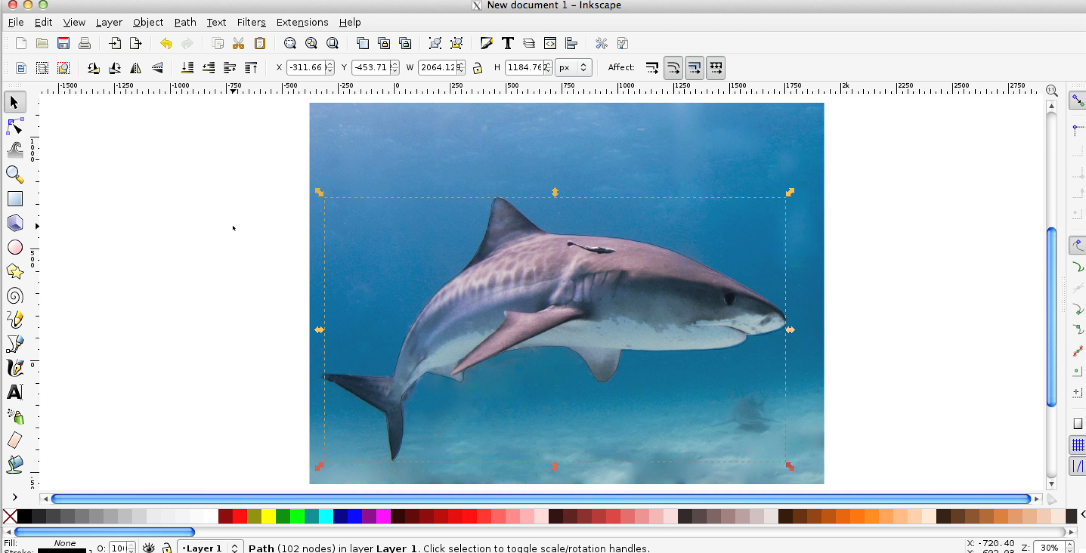
{"action": "left_click", "coordinate": [232, 228]}
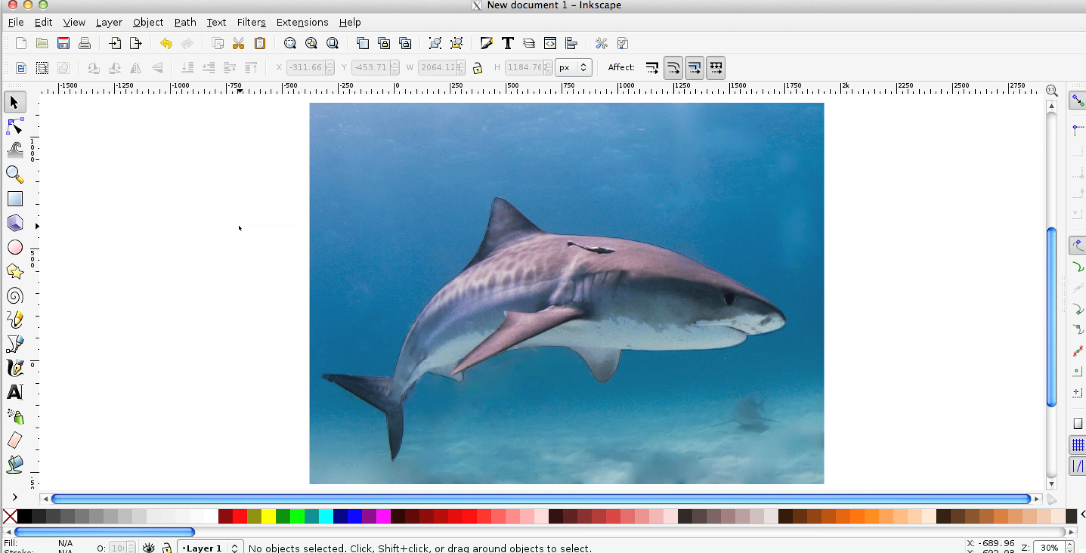
{"action": "left_click", "coordinate": [42, 22]}
{"action": "mouse_move", "coordinate": [163, 24]}
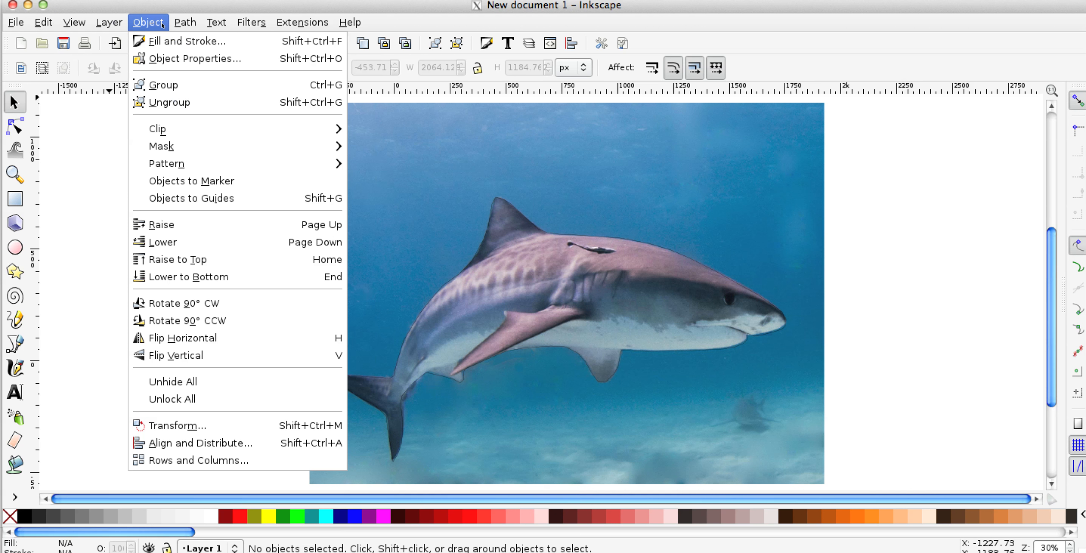
{"action": "left_click", "coordinate": [186, 400]}
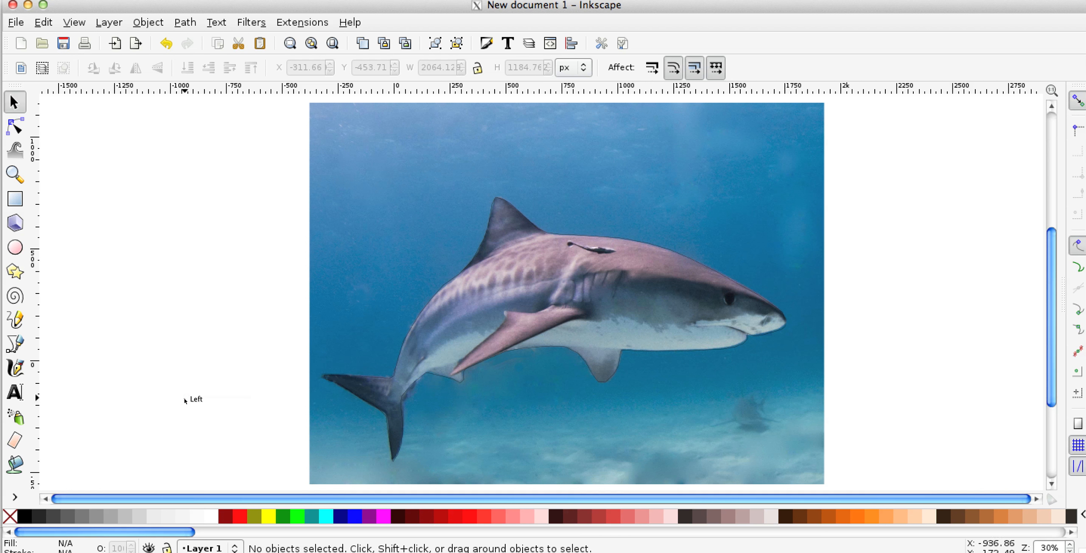
{"action": "left_click", "coordinate": [328, 257]}
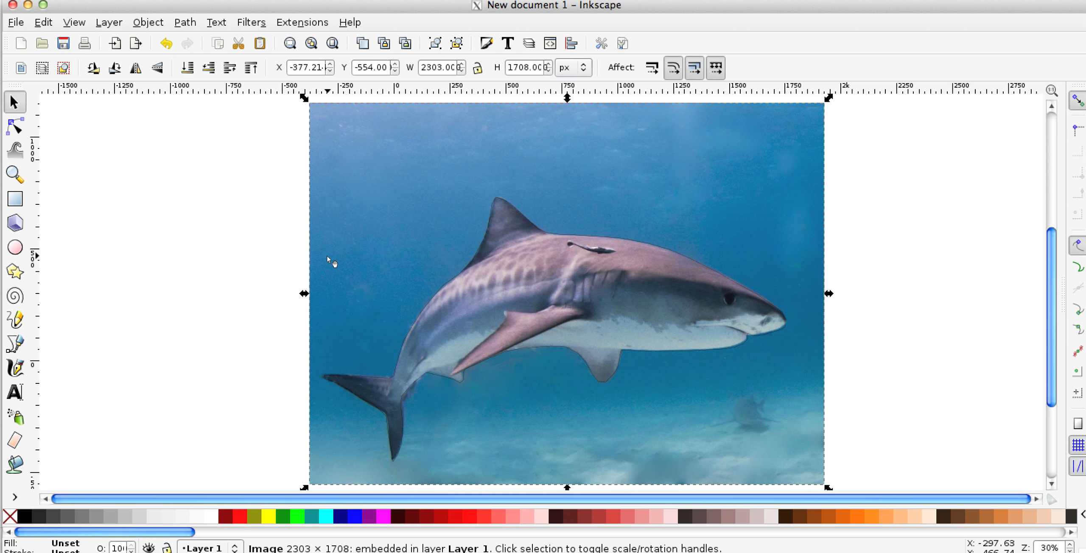
{"action": "key", "text": "Delete"}
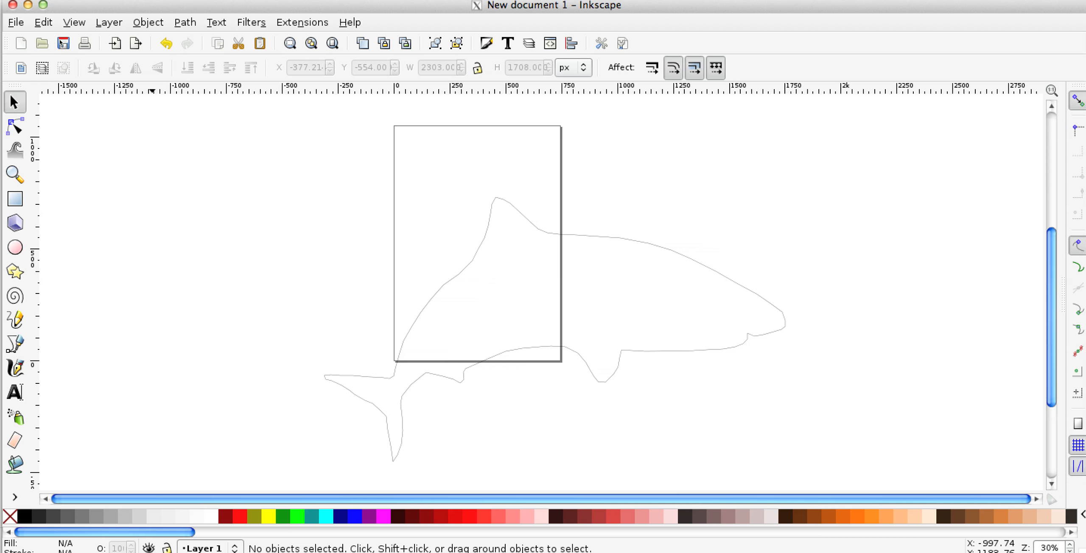
Save the drawing as shark.svg in the KIA Toy and Model Design folder, replacing the existing file
{"action": "left_click", "coordinate": [15, 24]}
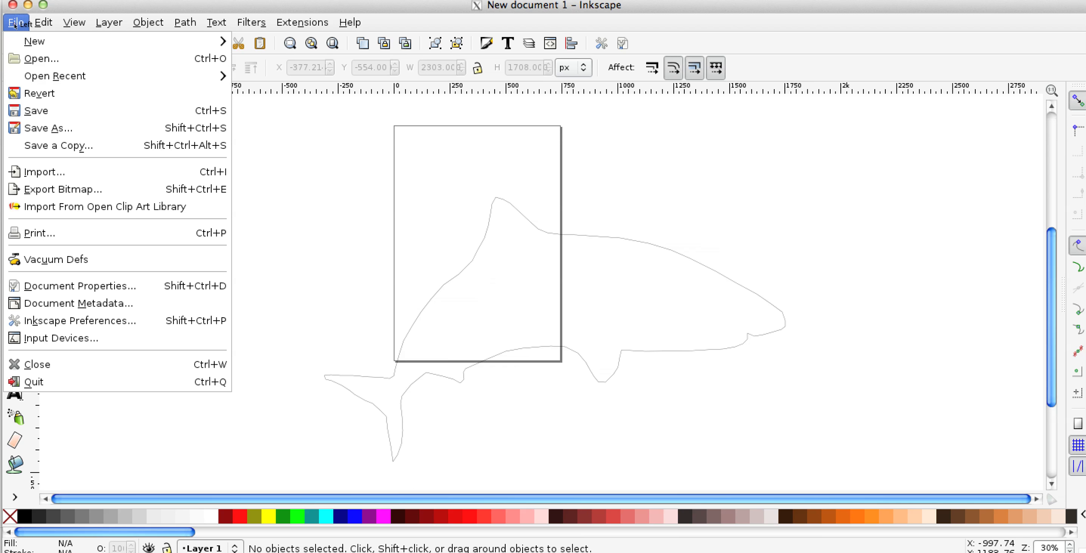
{"action": "left_click", "coordinate": [48, 128]}
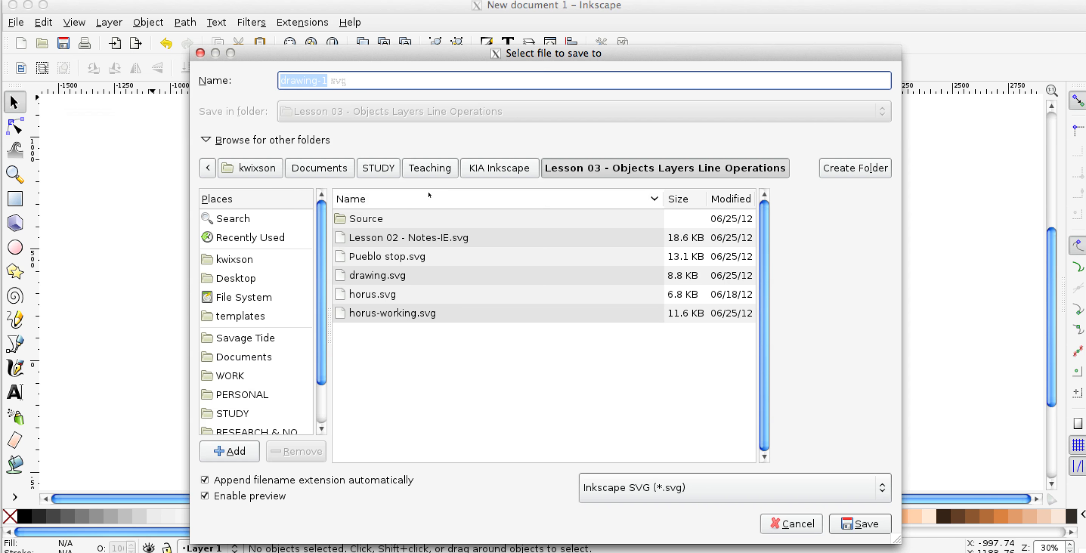
{"action": "left_click", "coordinate": [426, 173]}
{"action": "scroll", "coordinate": [373, 376], "scroll_direction": "down", "scroll_amount": 1}
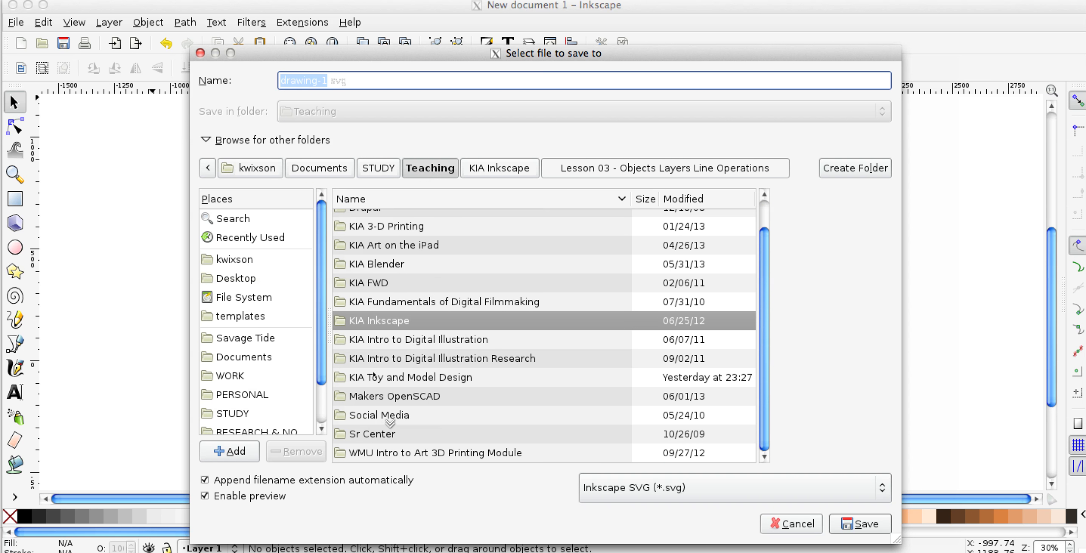
{"action": "double_click", "coordinate": [374, 378]}
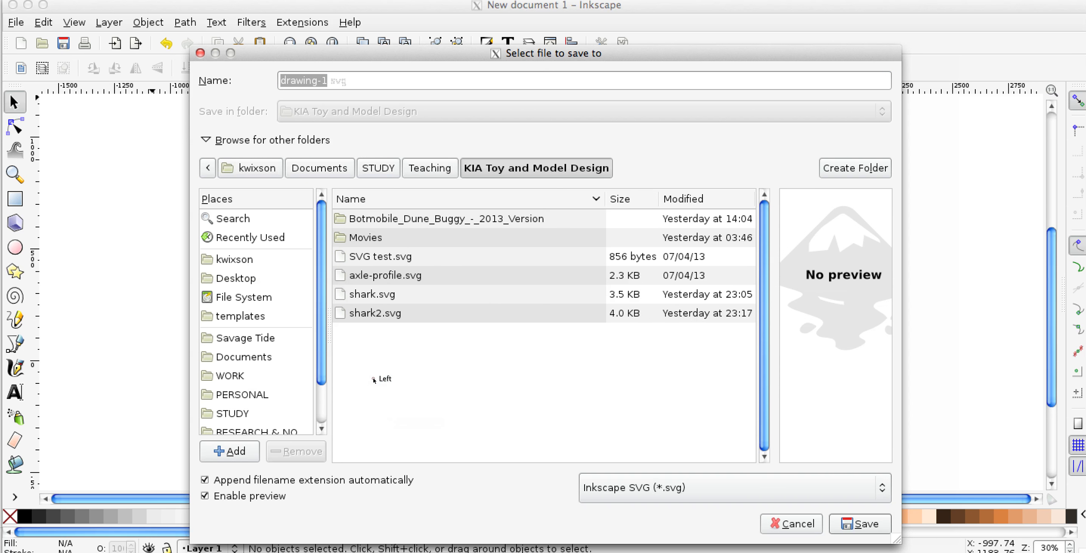
{"action": "left_click", "coordinate": [376, 295]}
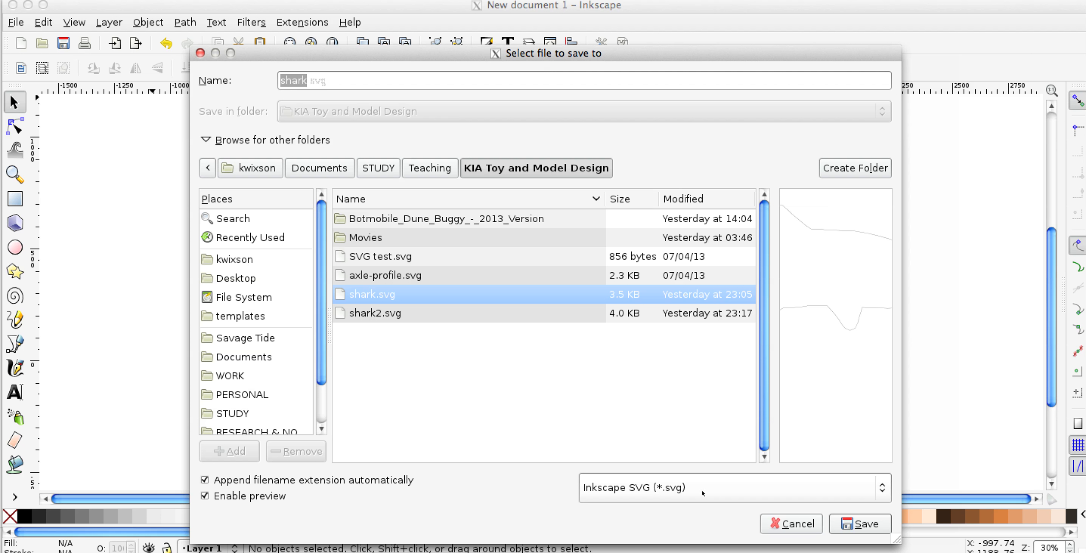
{"action": "left_click", "coordinate": [864, 526]}
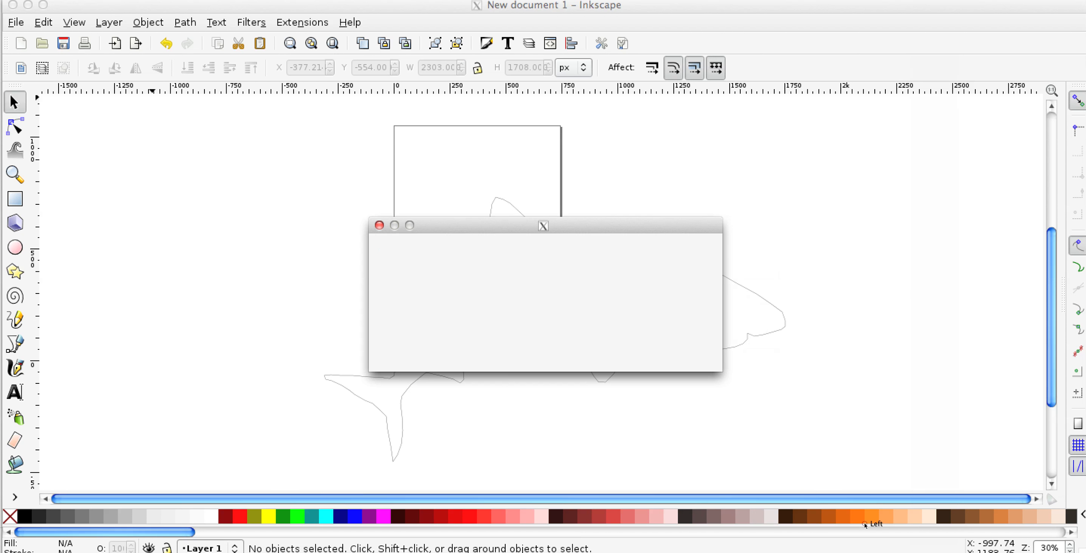
{"action": "left_click", "coordinate": [697, 352]}
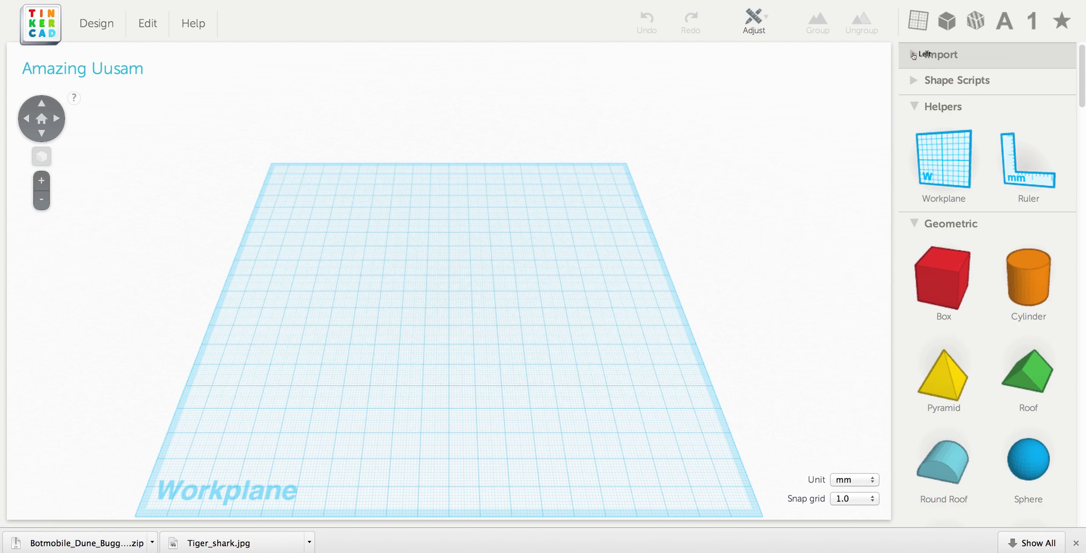
In Tinkercad, choose shark.svg from the KIA Toy and Model Design folder as the file to import
{"action": "left_click", "coordinate": [910, 53]}
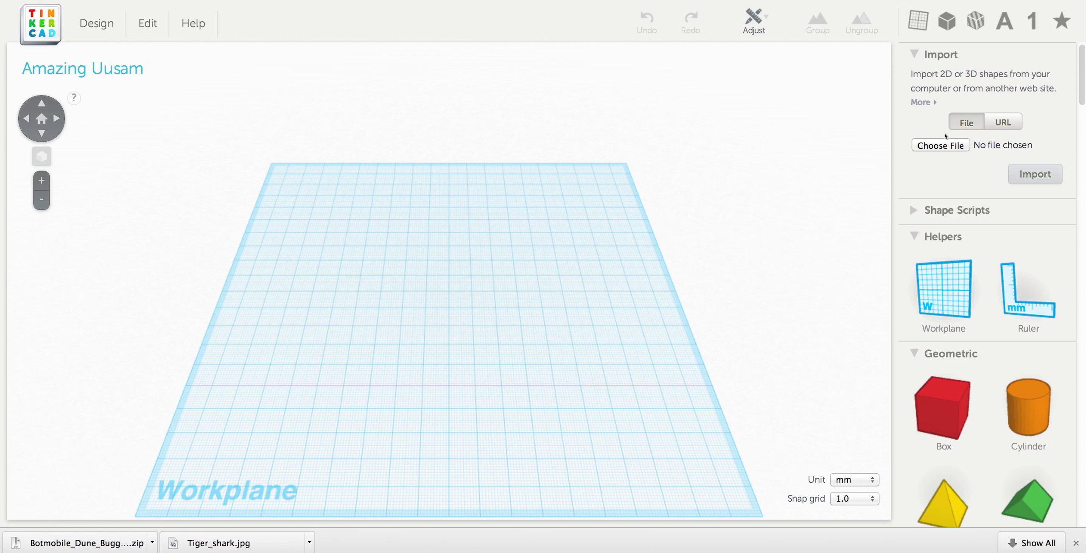
{"action": "left_click", "coordinate": [945, 146]}
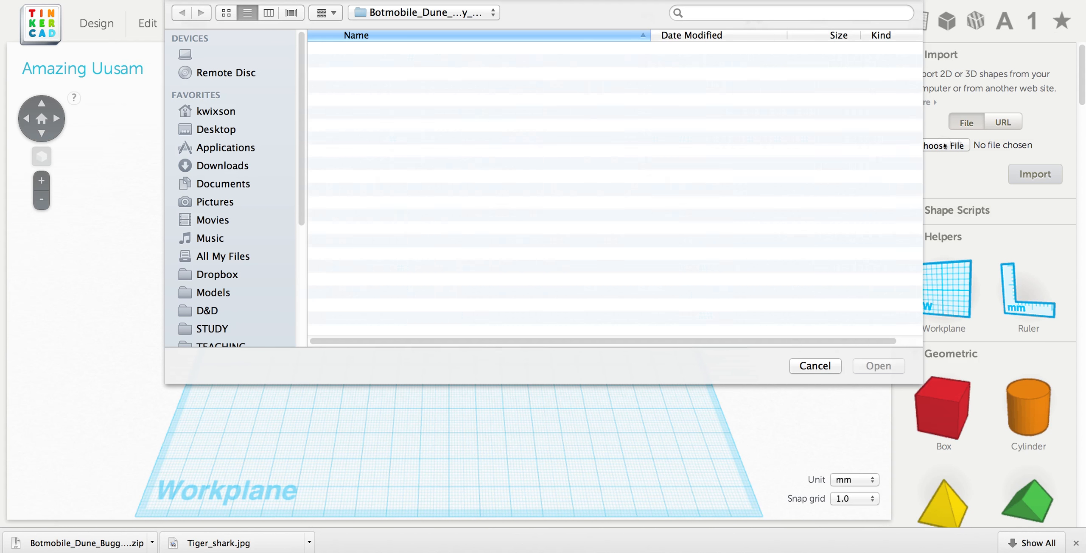
{"action": "left_click", "coordinate": [422, 8]}
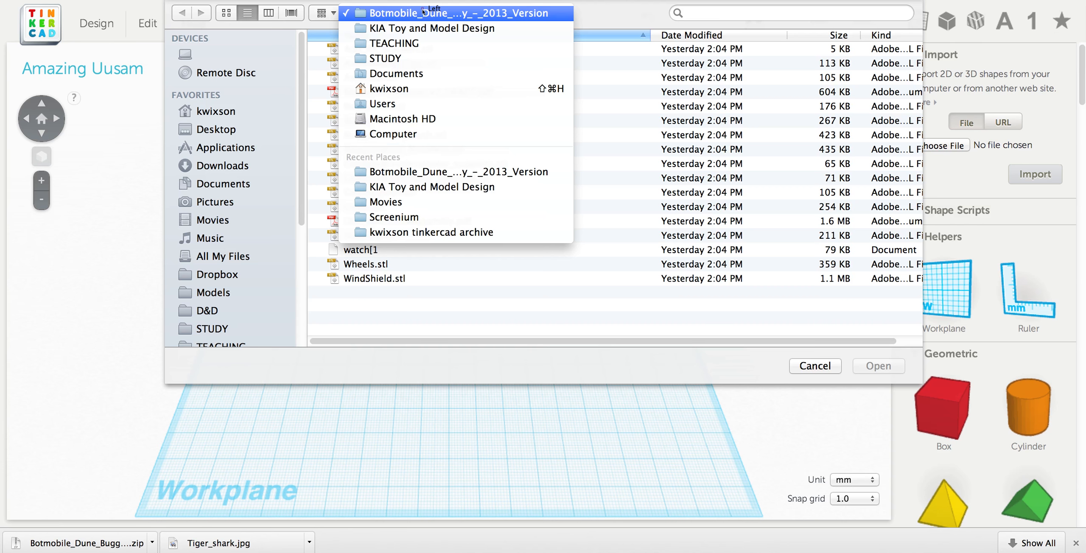
{"action": "left_click", "coordinate": [420, 51]}
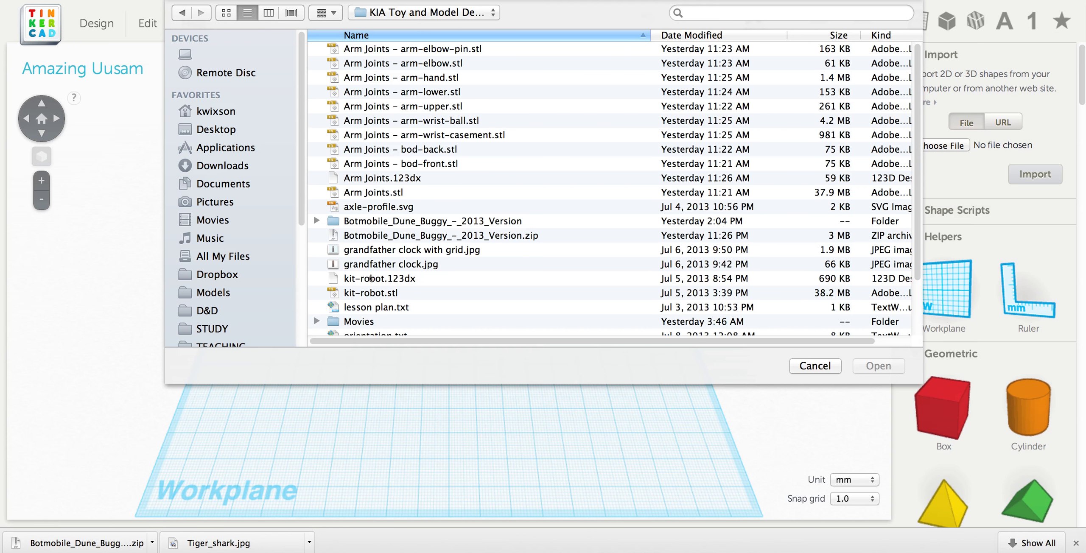
{"action": "scroll", "coordinate": [397, 185], "scroll_direction": "down", "scroll_amount": 5}
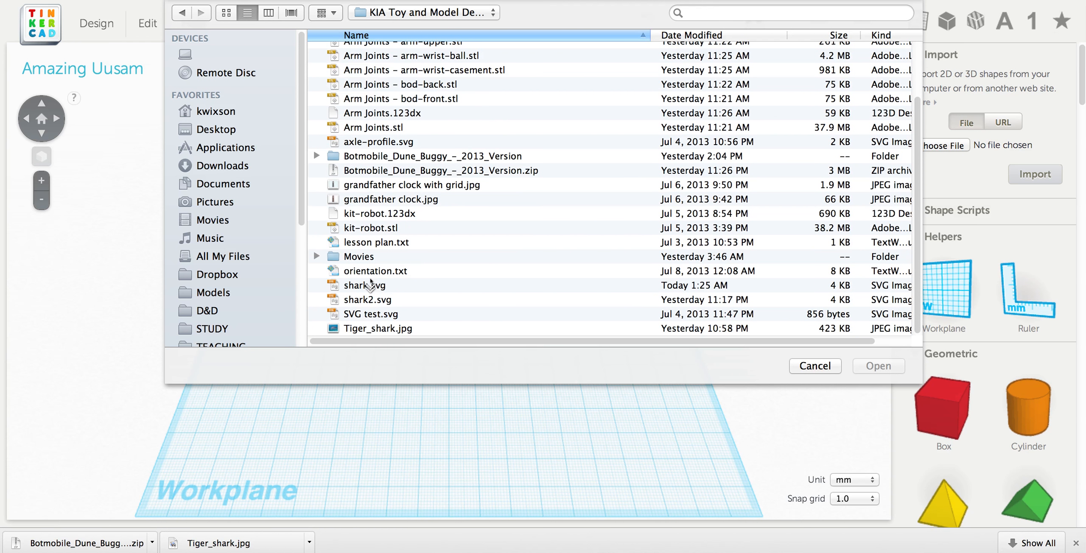
{"action": "left_click", "coordinate": [372, 283]}
{"action": "left_click", "coordinate": [879, 365]}
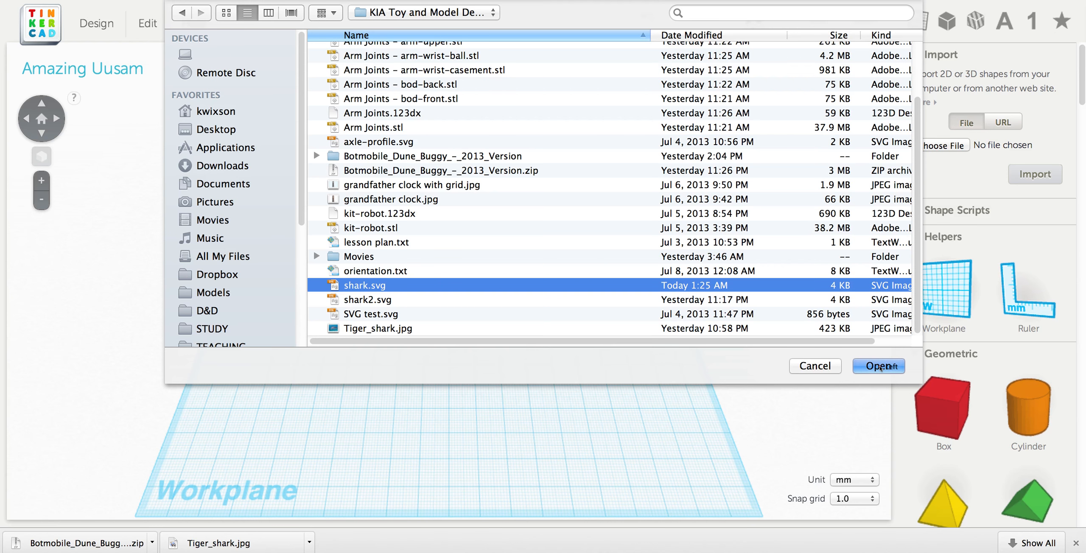
Import the shark at 10% scale, keeping the height at 10 mm
{"action": "double_click", "coordinate": [991, 170]}
{"action": "left_click", "coordinate": [387, 546]}
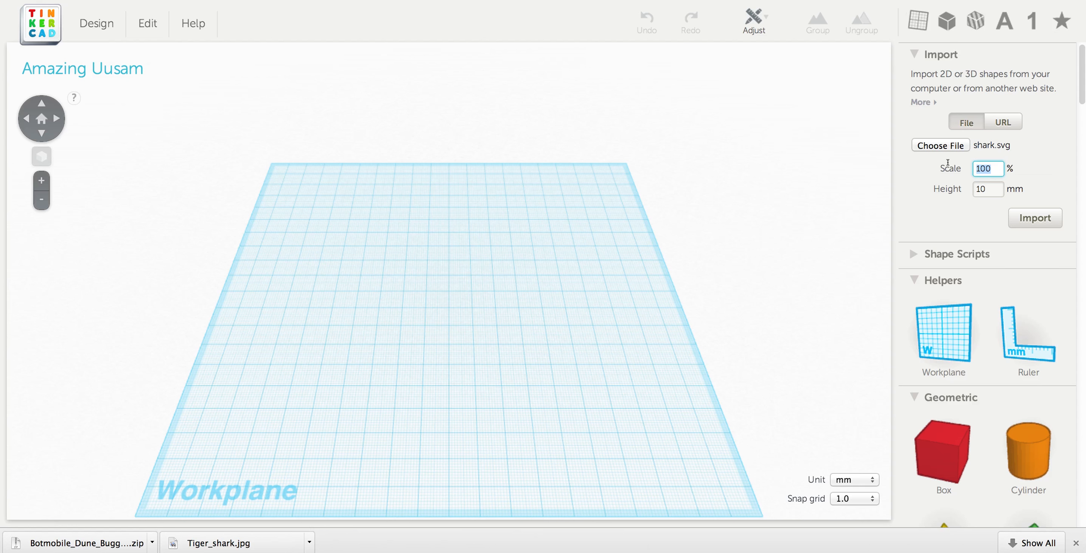
{"action": "type", "text": "10"}
{"action": "left_click", "coordinate": [996, 191]}
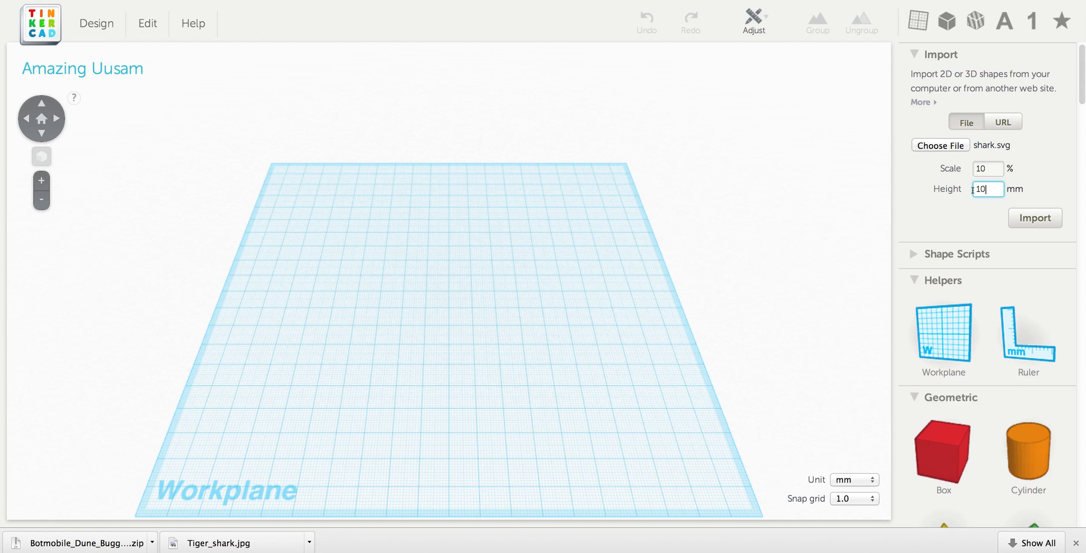
{"action": "left_click", "coordinate": [1030, 219]}
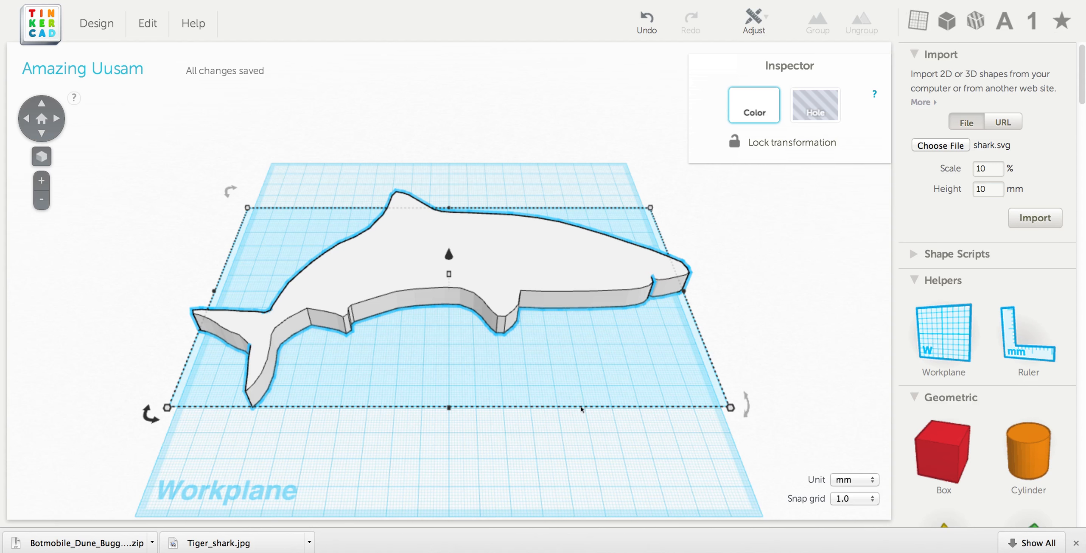
Recolour the imported shark with the bright blue preset and deselect it
{"action": "left_click", "coordinate": [574, 389]}
{"action": "left_click_drag", "start_coordinate": [574, 389], "coordinate": [575, 414]}
{"action": "left_click_drag", "start_coordinate": [557, 340], "coordinate": [488, 296]}
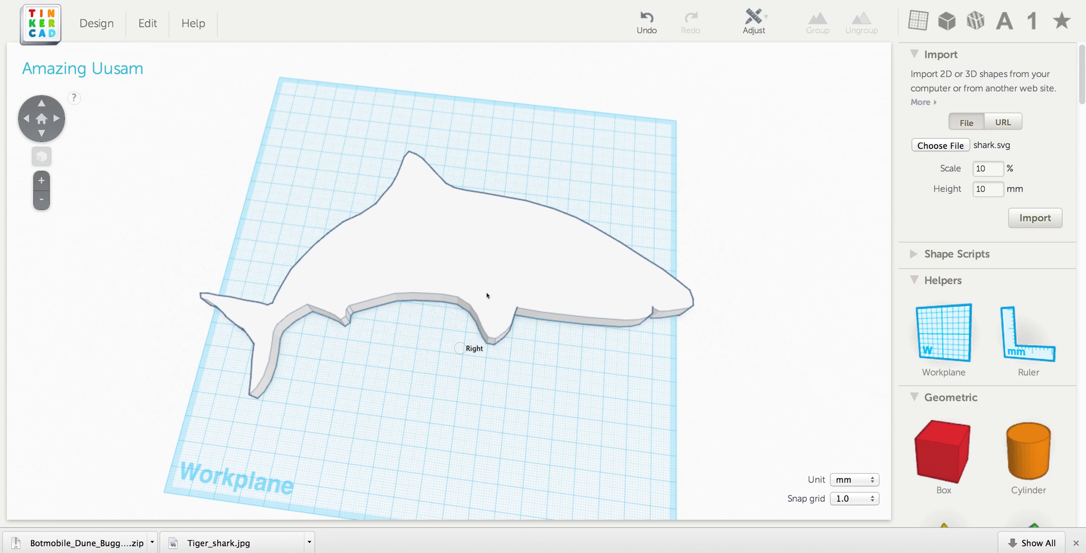
{"action": "left_click", "coordinate": [488, 293]}
{"action": "left_click", "coordinate": [737, 120]}
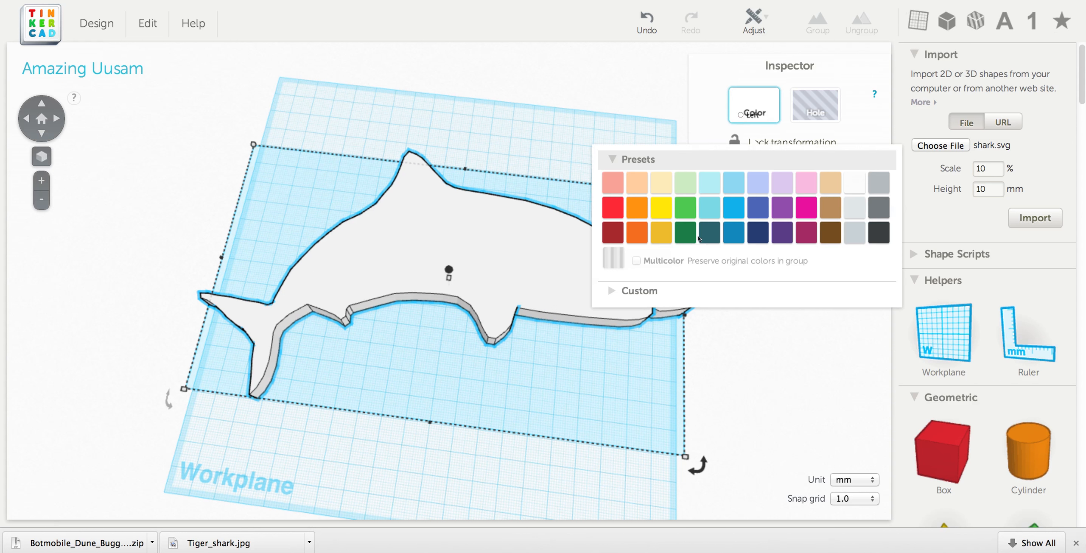
{"action": "left_click", "coordinate": [738, 208]}
{"action": "left_click_drag", "start_coordinate": [399, 466], "coordinate": [425, 446]}
{"action": "left_click", "coordinate": [424, 445]}
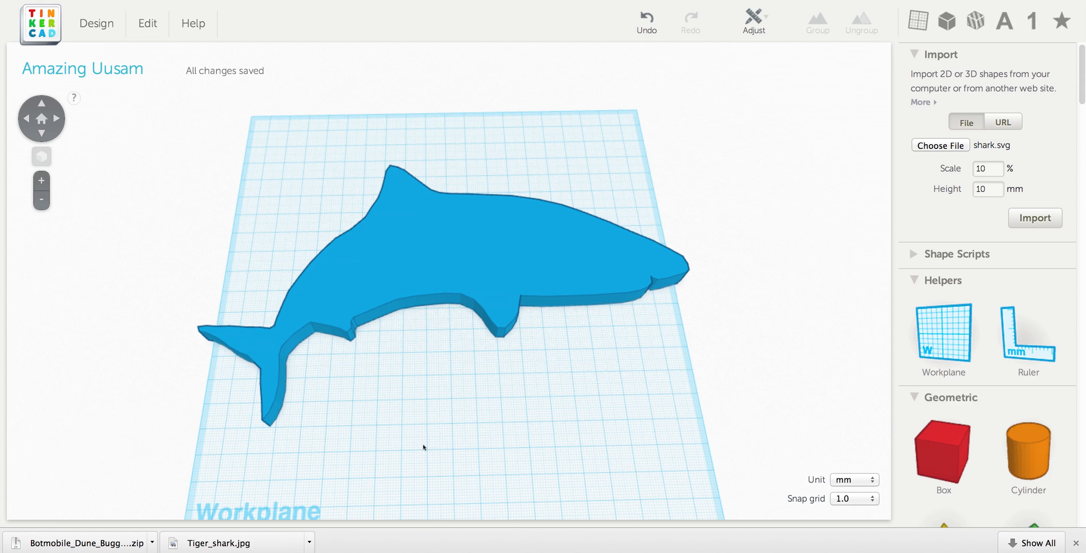